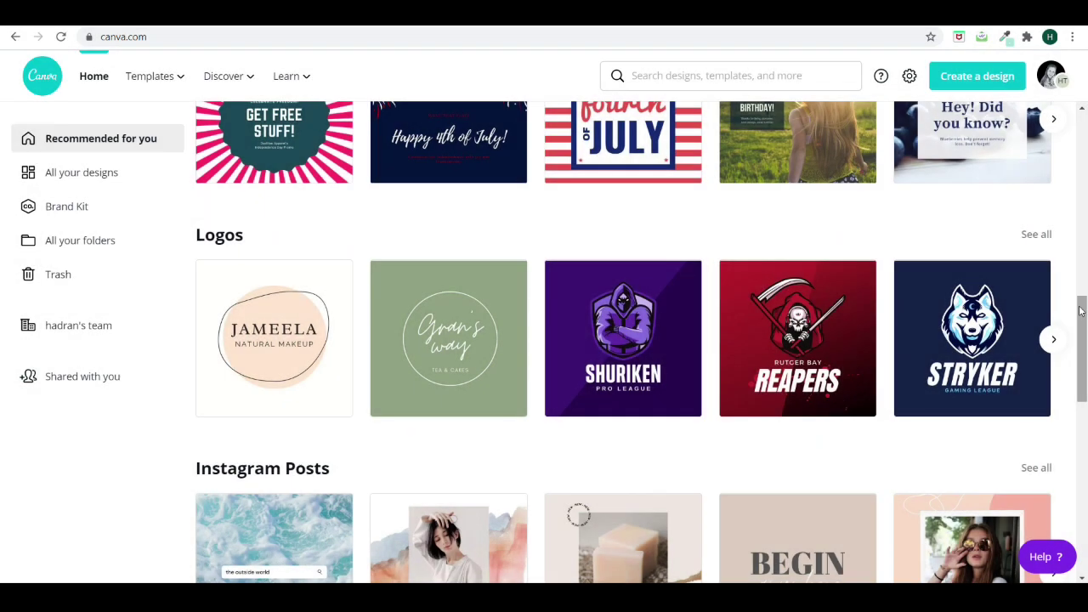
# Step: Scroll down the Canva home page to reach the design to open
pyautogui.scroll(-3, 1080, 345)
pyautogui.scroll(-7, 1081, 364)
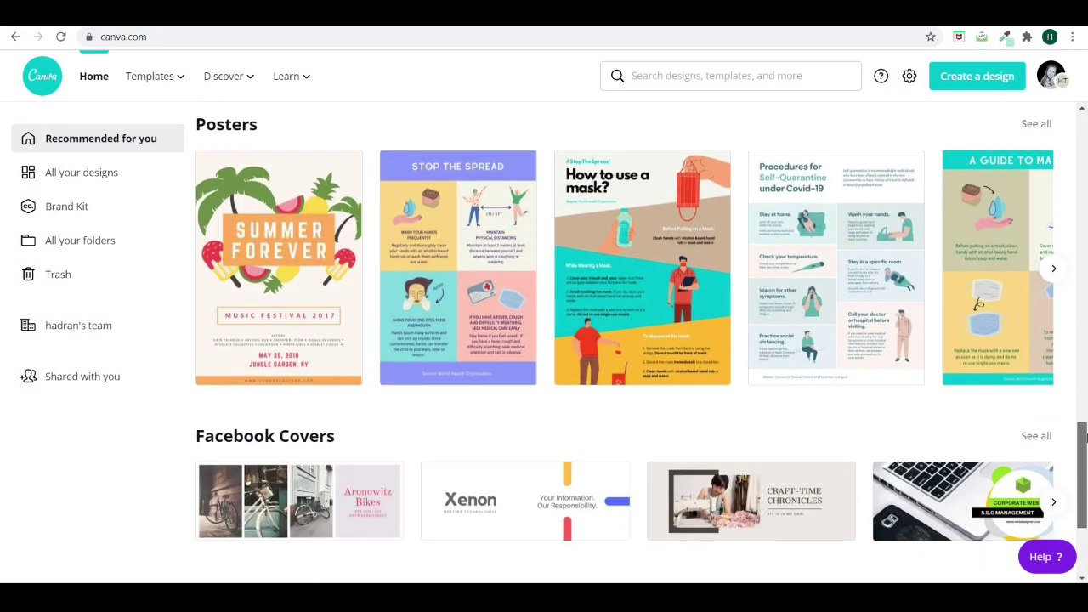
pyautogui.scroll(-5, 1085, 482)
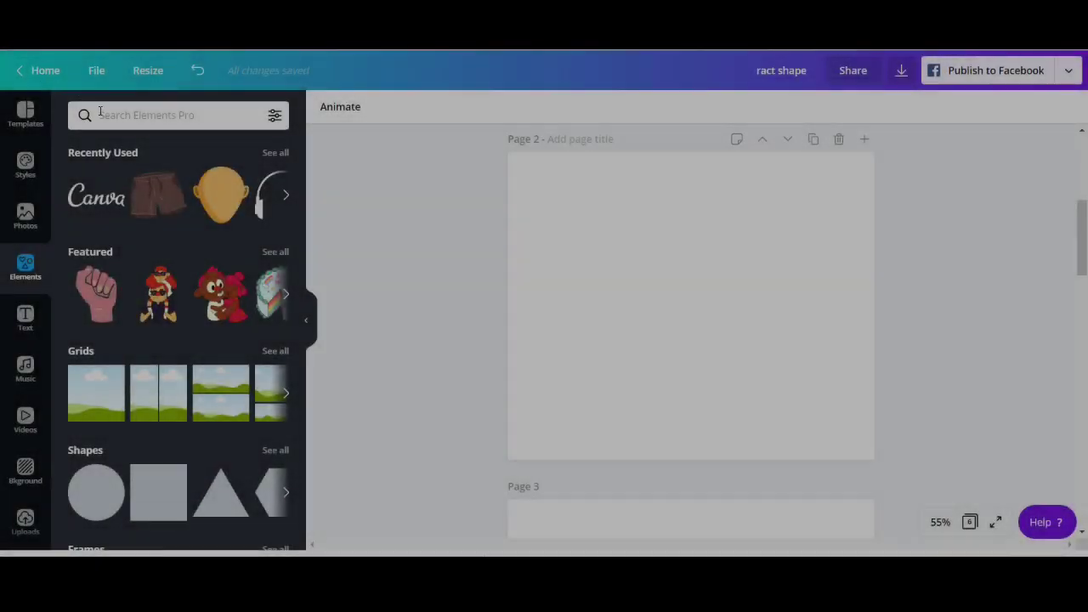
# Step: Search Elements for 'eyes' and add the red eye near the top of page 2
pyautogui.click(122, 116)
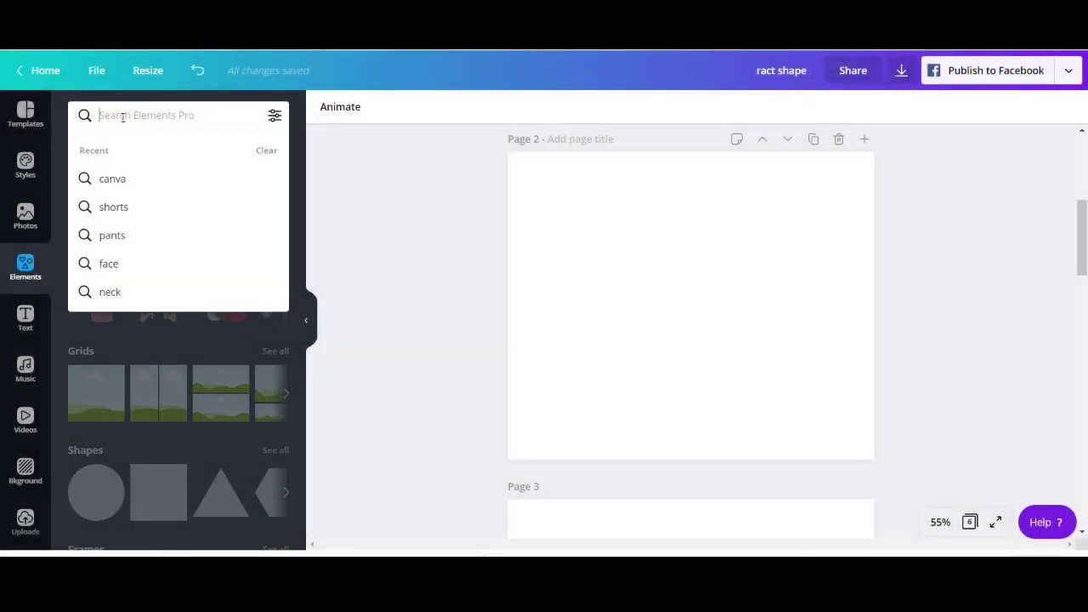
pyautogui.write('eyes')
pyautogui.press('Return')
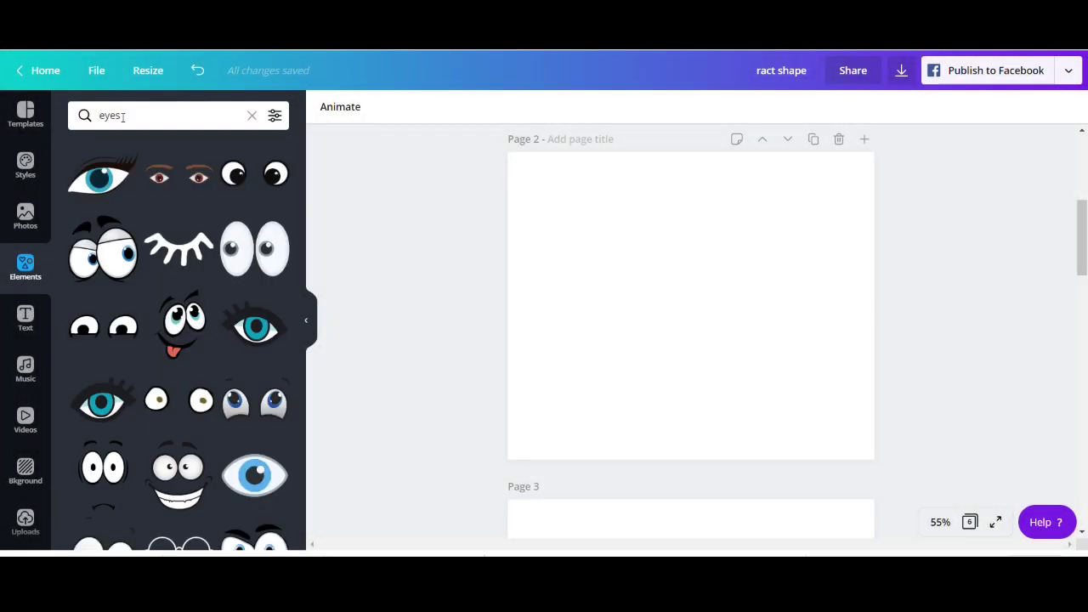
pyautogui.scroll(-15, 167, 224)
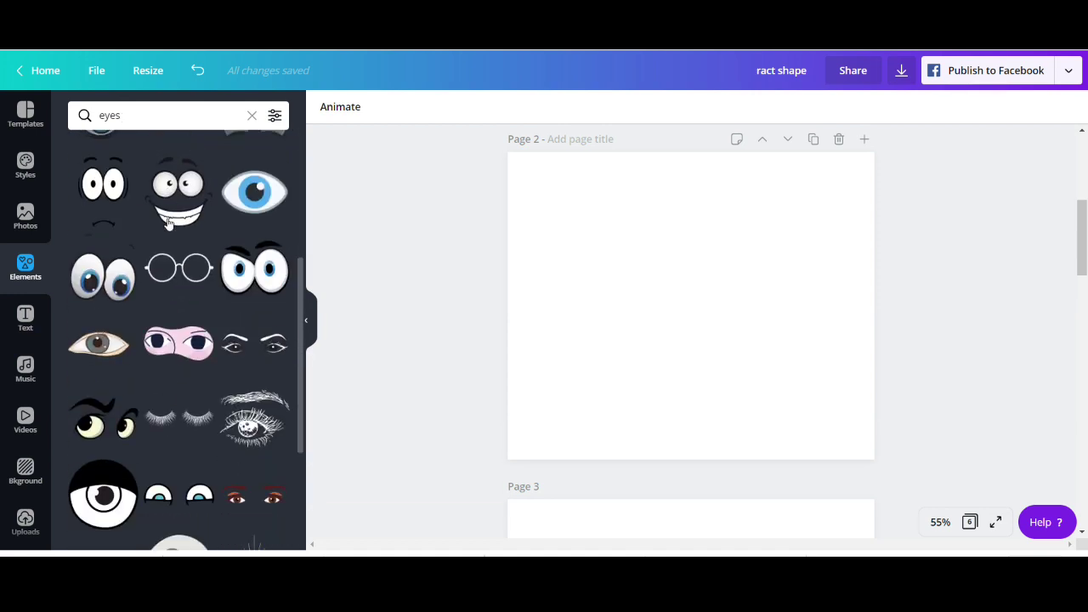
pyautogui.scroll(-1, 168, 224)
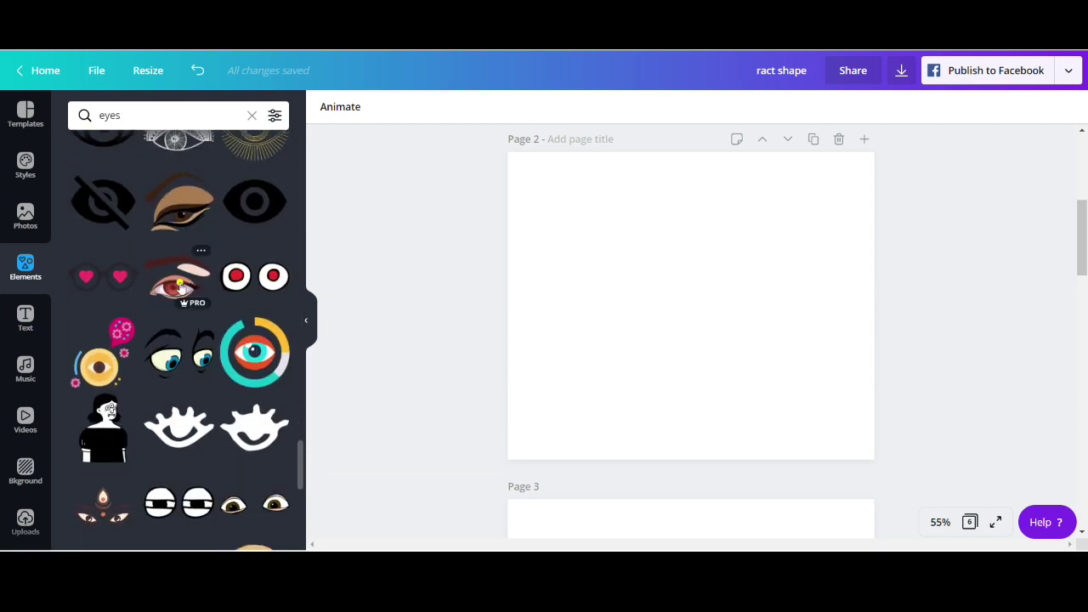
pyautogui.click(181, 285)
pyautogui.moveTo(702, 348); pyautogui.dragTo(693, 284)
# Step: Duplicate the eye, flip the copy horizontally, and space the two eyes apart
pyautogui.click(1039, 108)
pyautogui.moveTo(655, 224); pyautogui.dragTo(655, 224)
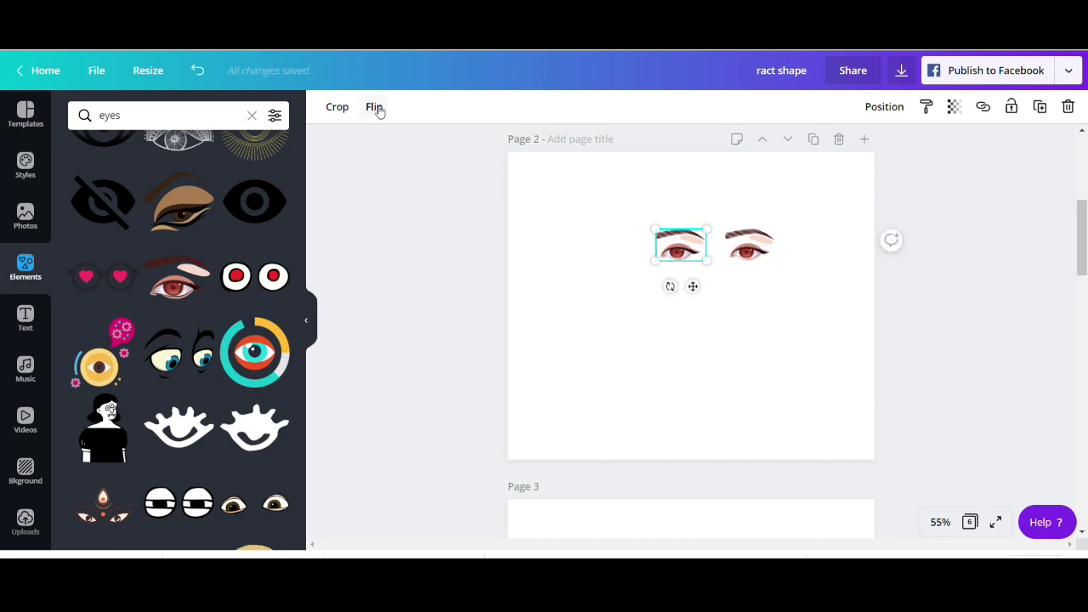
pyautogui.click(374, 106)
pyautogui.click(409, 145)
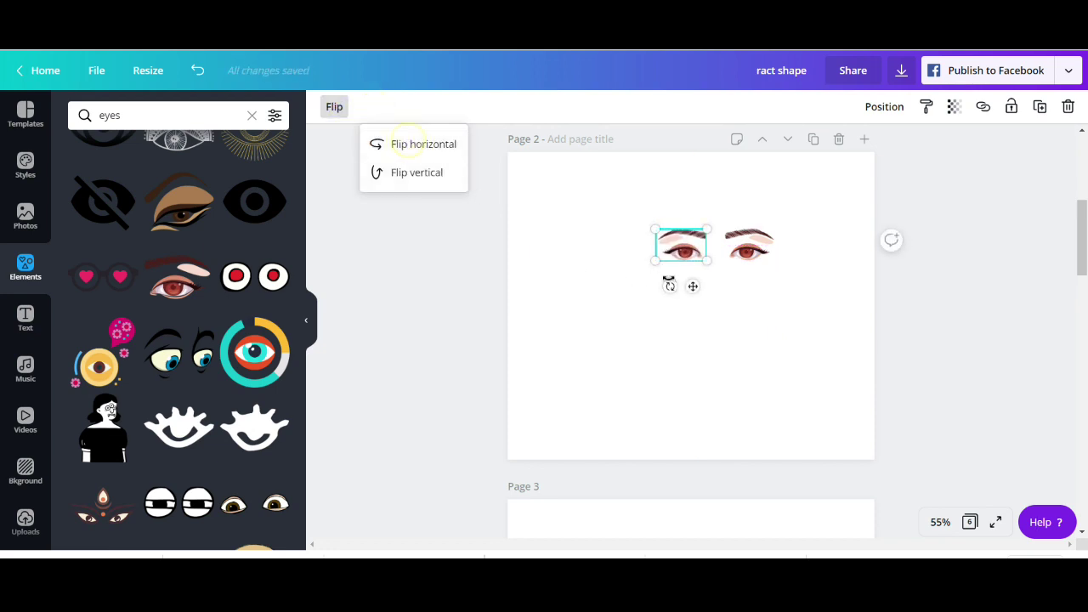
pyautogui.moveTo(689, 289); pyautogui.dragTo(670, 291)
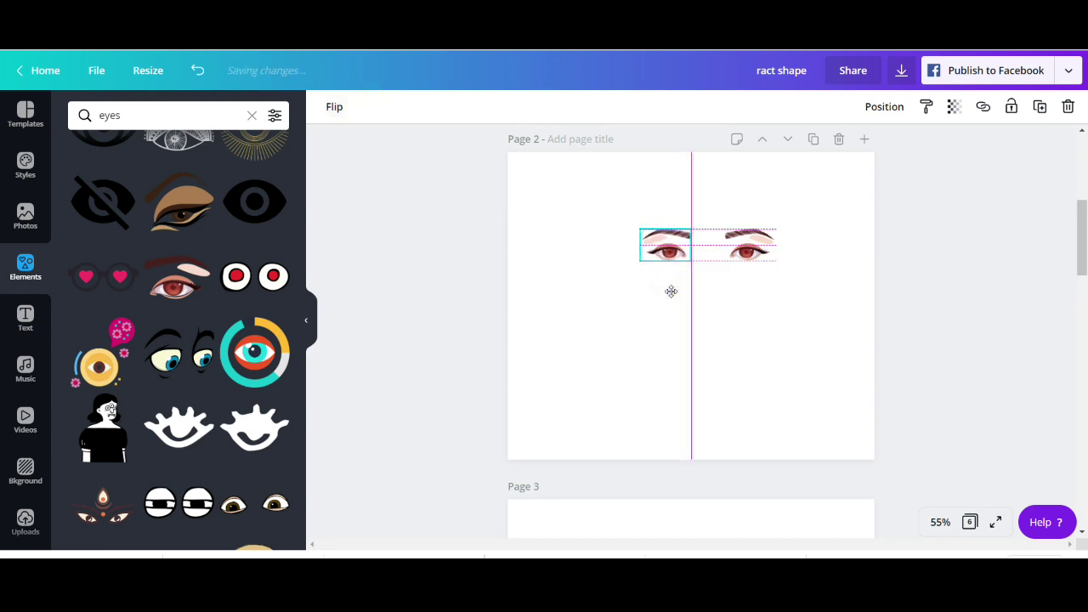
pyautogui.click(744, 258)
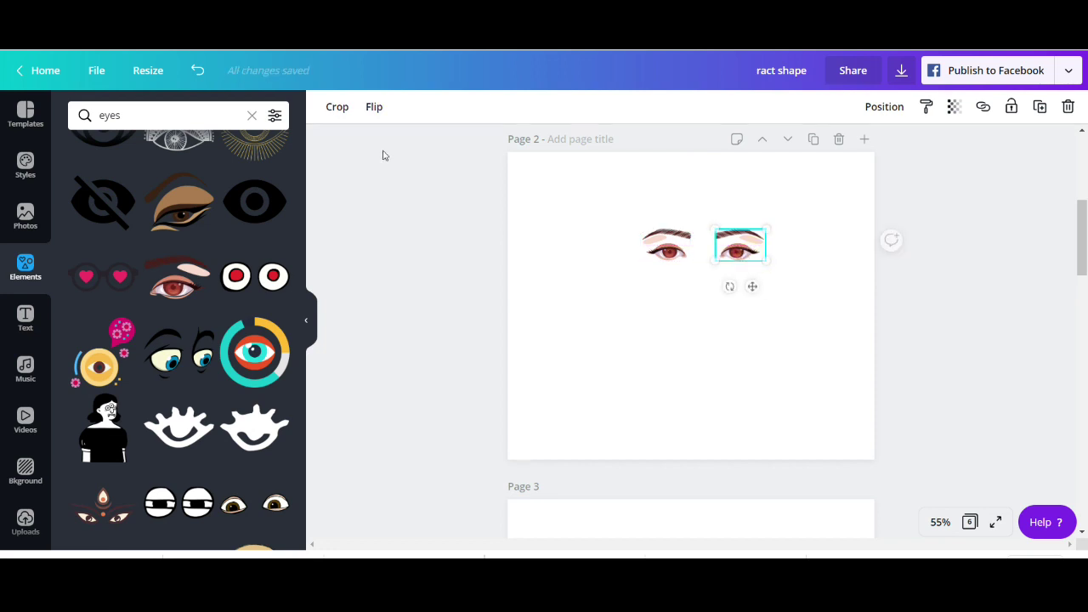
# Step: Add the peach 'nose' element between and below the eyes, recoloured #fdece4
pyautogui.click(190, 117)
pyautogui.write('no')
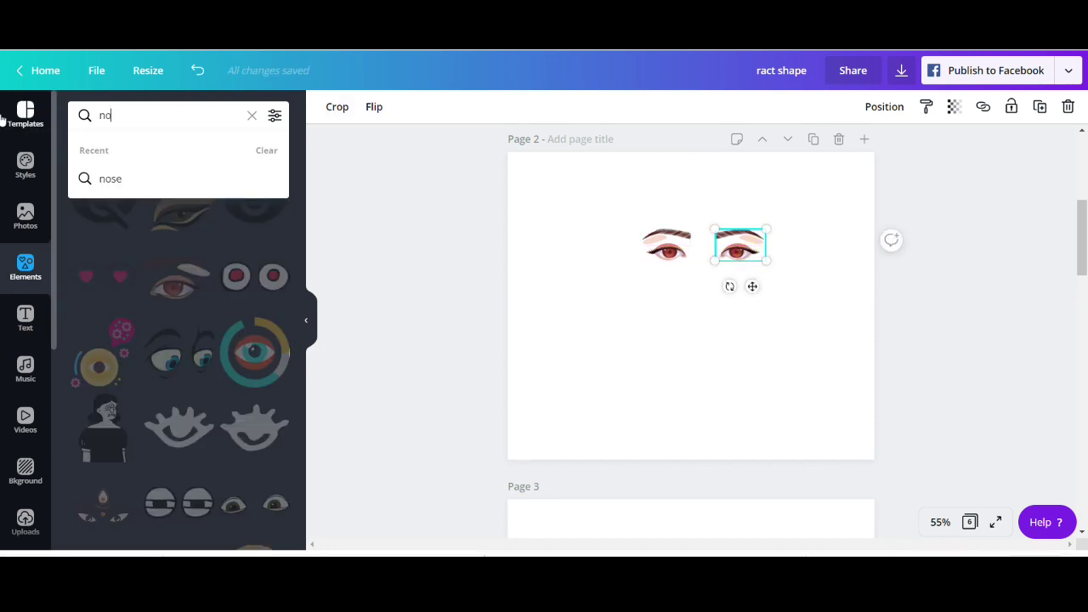
pyautogui.write('se')
pyautogui.press('Return')
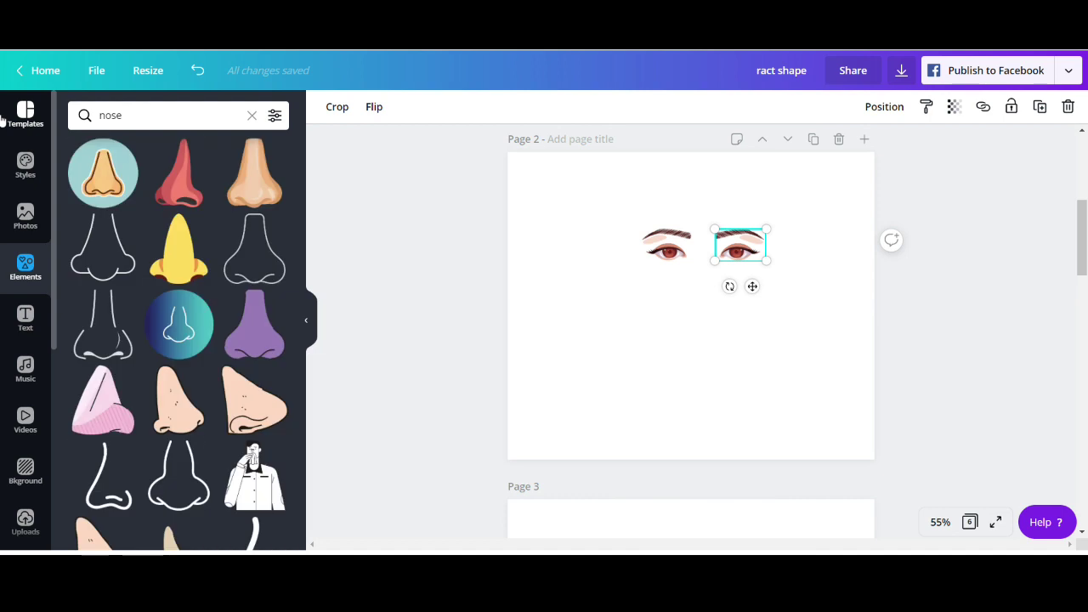
pyautogui.click(244, 183)
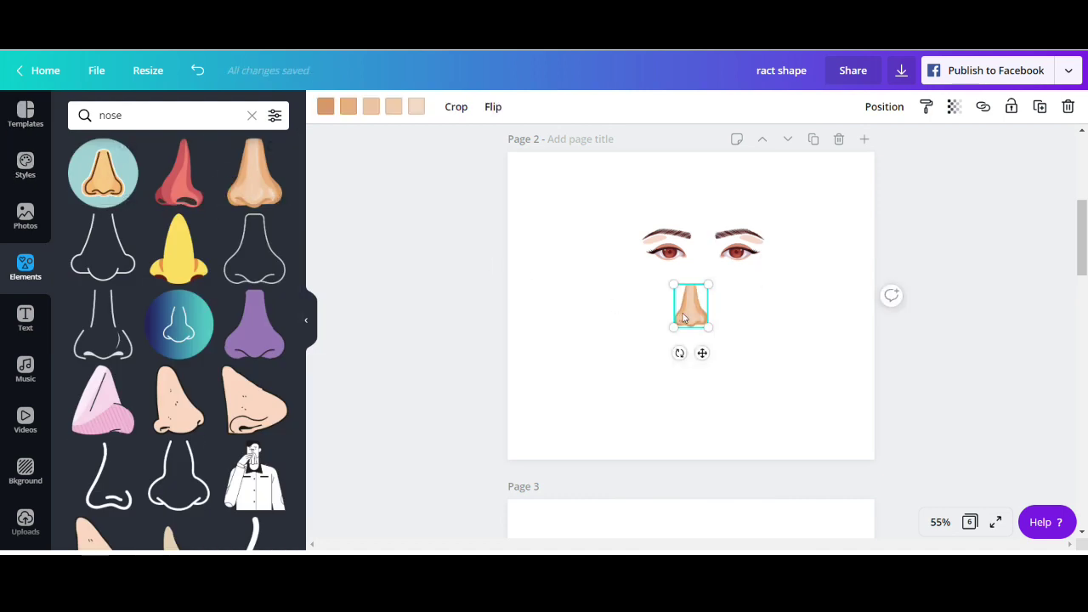
pyautogui.moveTo(691, 295)
pyautogui.mouseDown()
pyautogui.moveTo(699, 276)
pyautogui.moveTo(695, 287)
pyautogui.mouseUp()
pyautogui.click(324, 106)
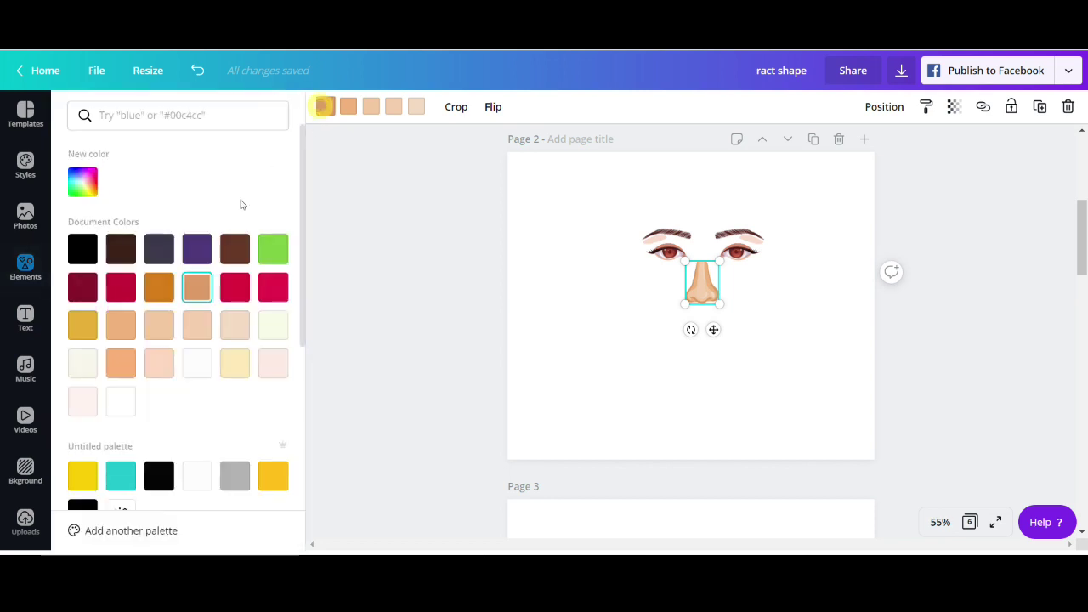
pyautogui.click(266, 367)
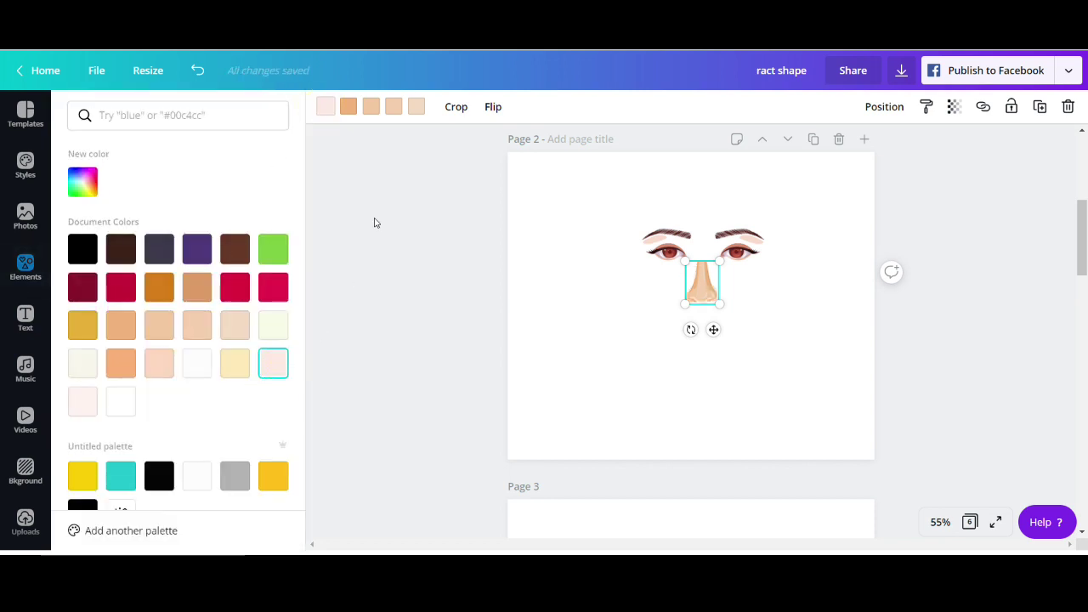
pyautogui.click(559, 384)
# Step: Search 'lips', discard the biting lips, and place plain red lips under the nose
pyautogui.click(178, 116)
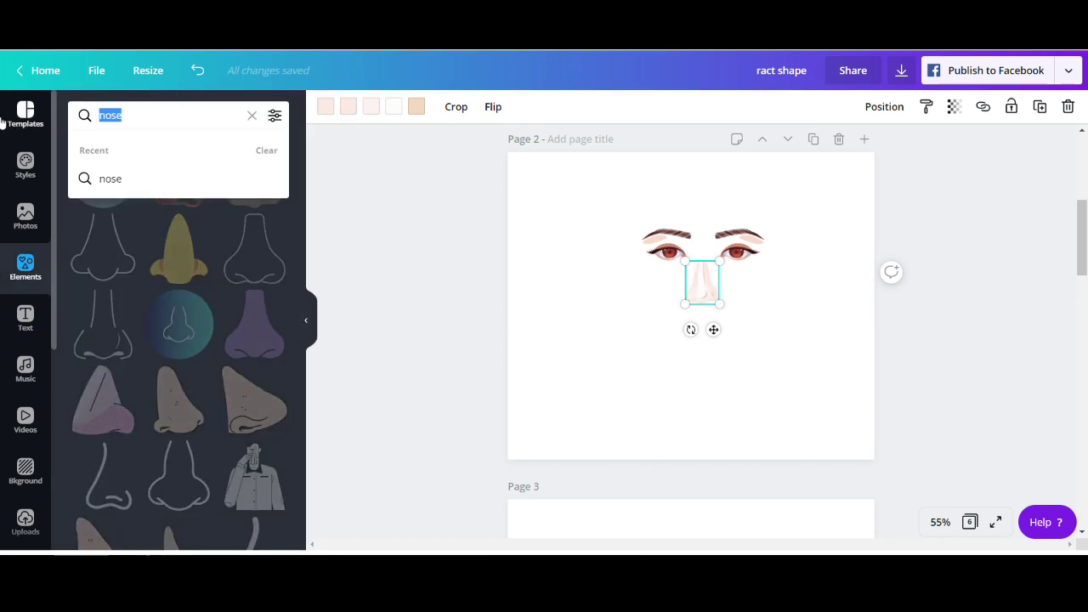
pyautogui.write('lips')
pyautogui.press('Return')
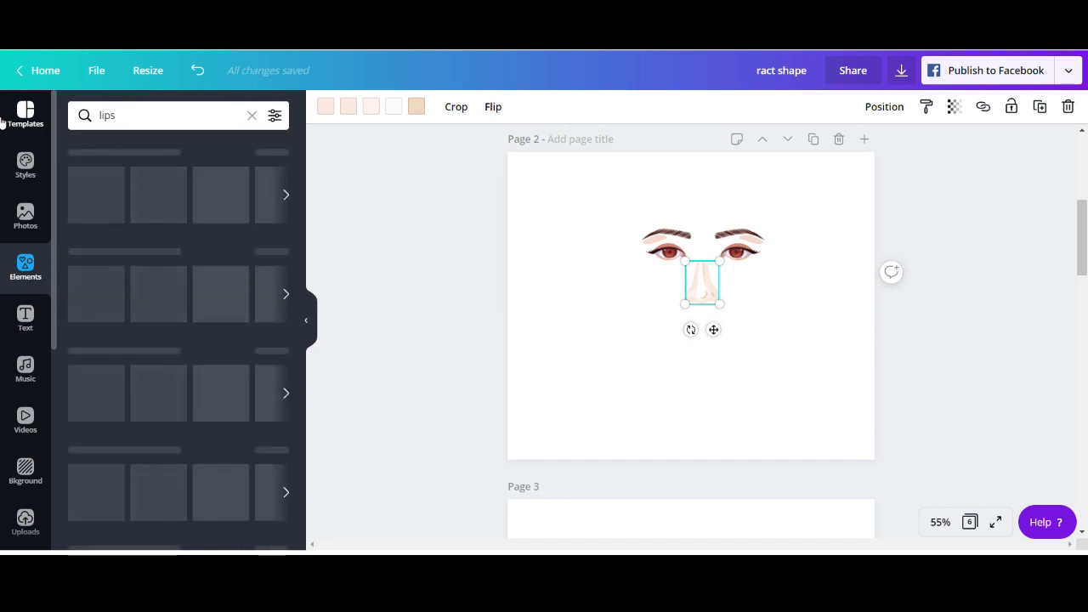
pyautogui.scroll(-1, 200, 214)
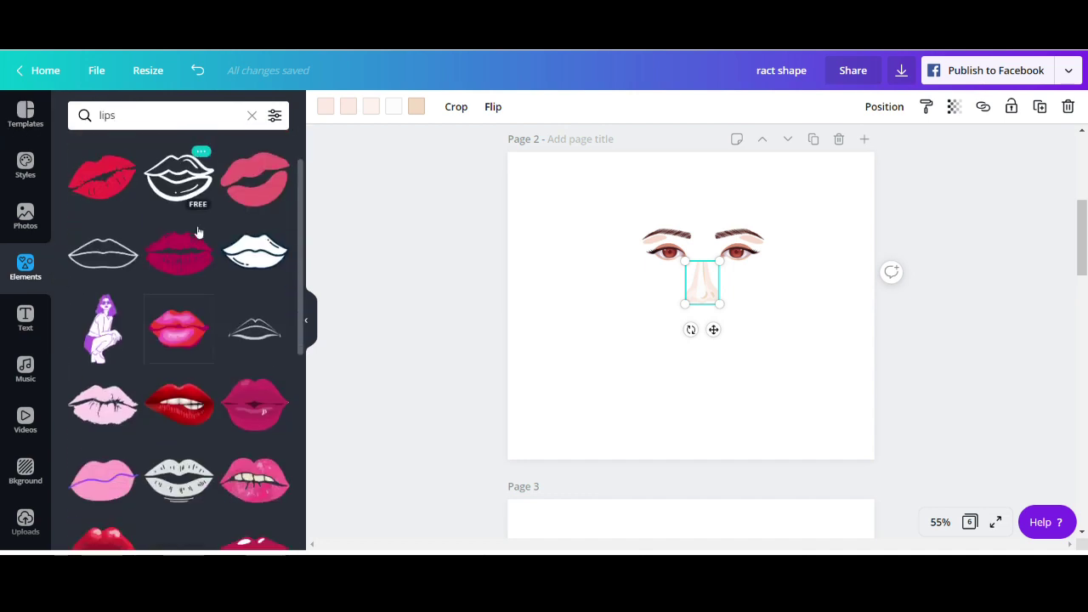
pyautogui.scroll(-1, 196, 248)
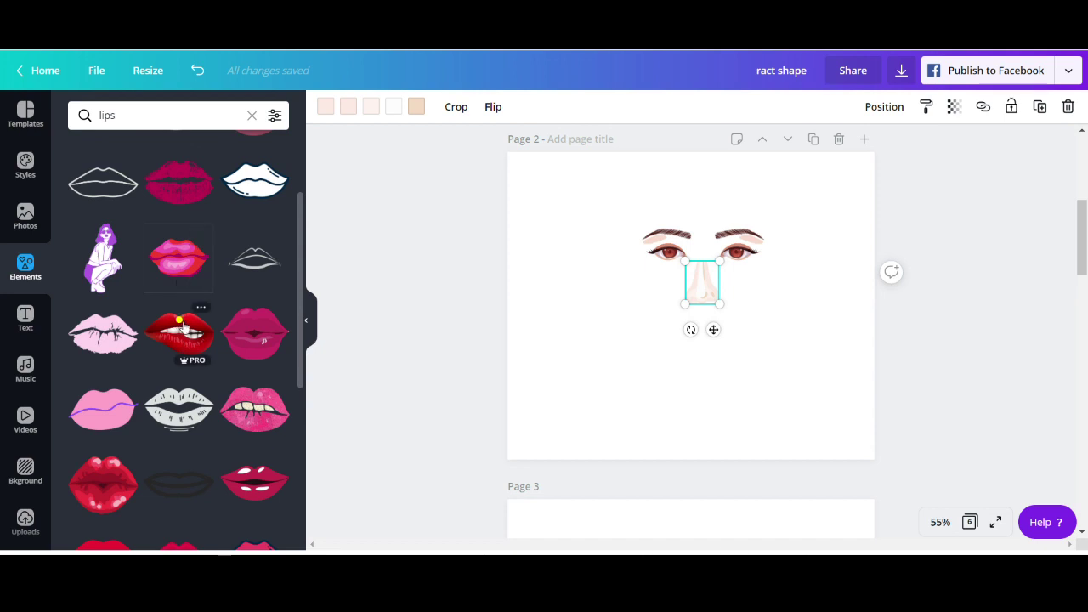
pyautogui.click(175, 331)
pyautogui.moveTo(763, 263); pyautogui.dragTo(718, 324)
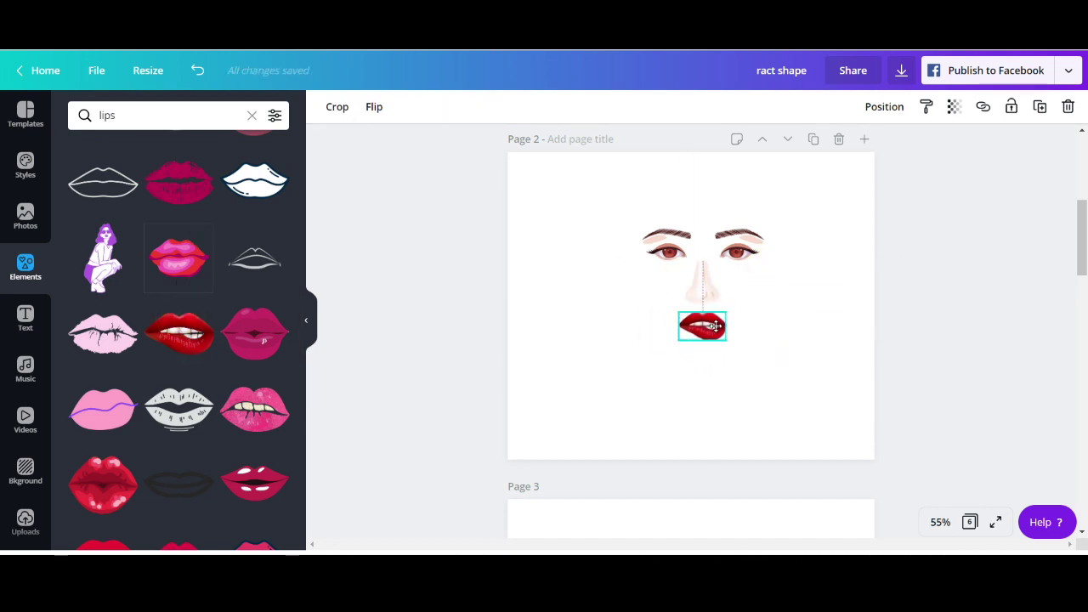
pyautogui.press('Delete')
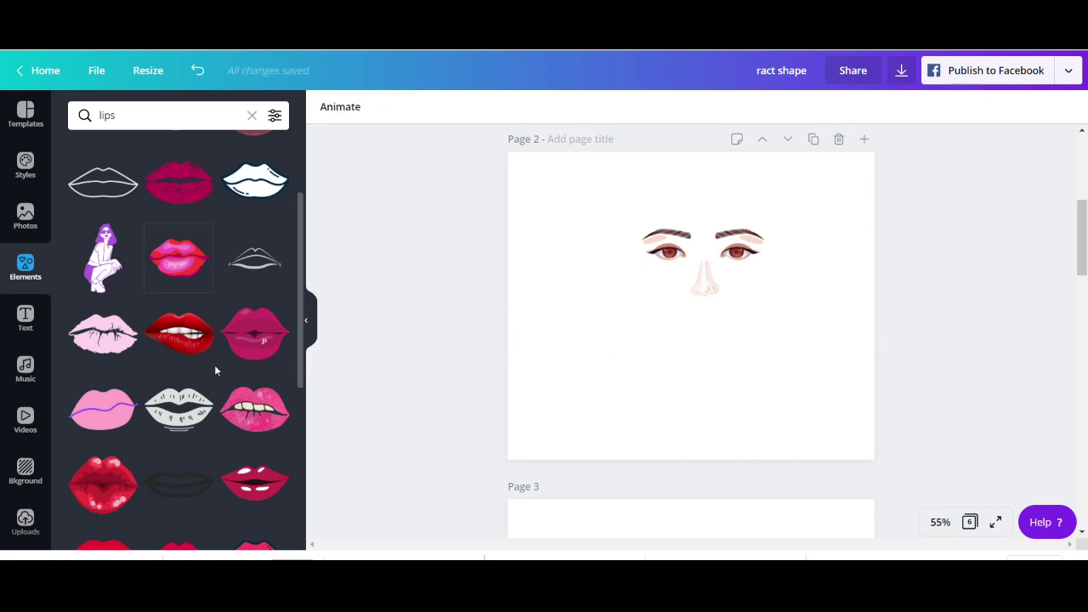
pyautogui.scroll(-5, 214, 365)
pyautogui.click(178, 346)
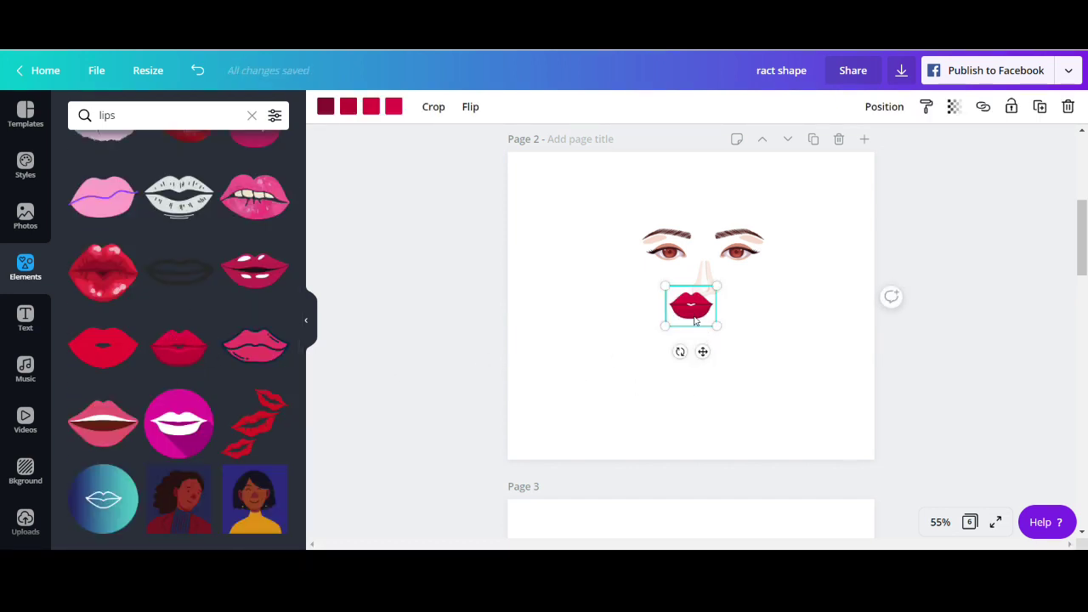
pyautogui.moveTo(694, 319); pyautogui.dragTo(706, 332)
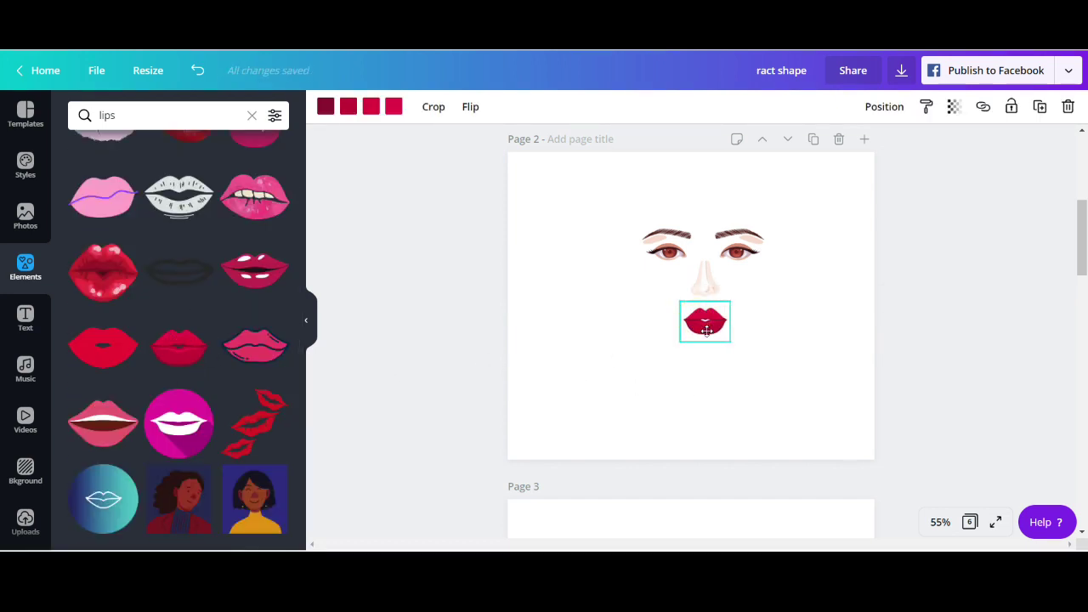
pyautogui.click(814, 344)
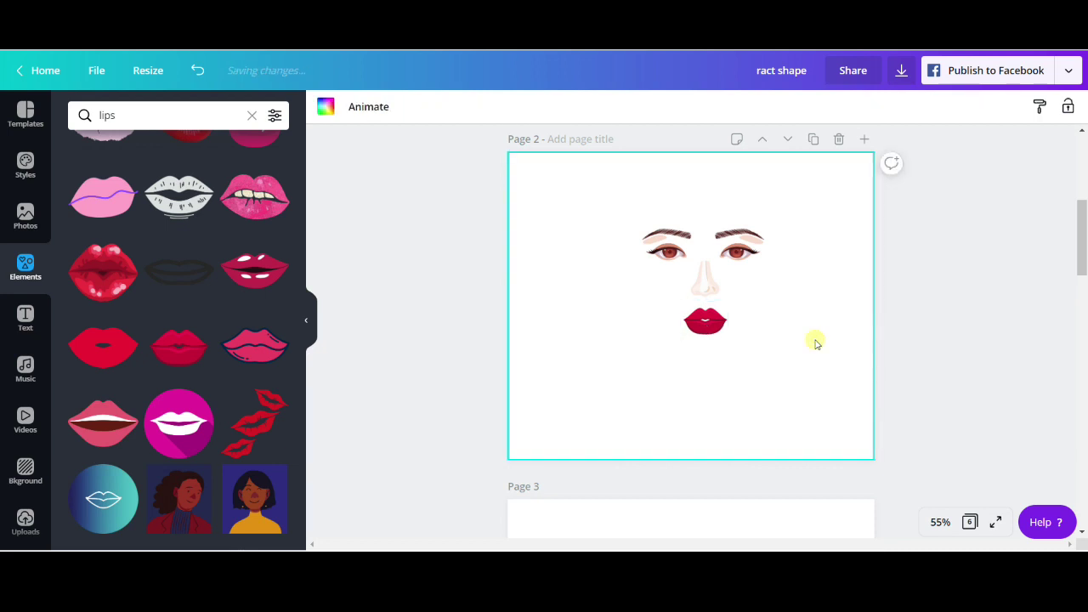
# Step: Select both eyes and shrink them together to 308 × 78
pyautogui.click(759, 250)
pyautogui.keyDown('shift'); pyautogui.click(663, 245); pyautogui.keyUp('shift')
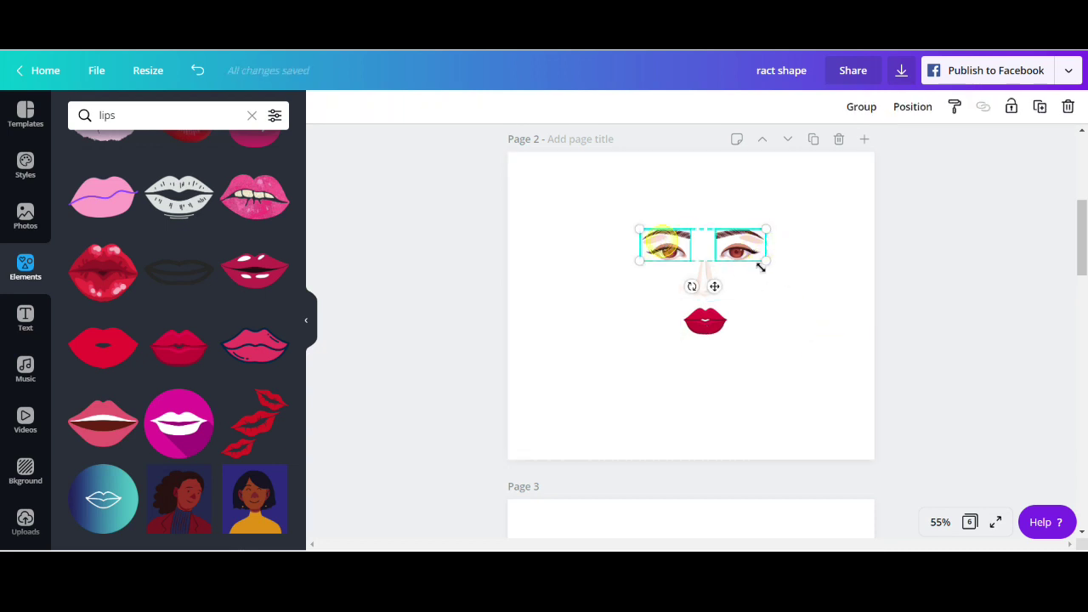
pyautogui.moveTo(764, 263); pyautogui.dragTo(745, 256)
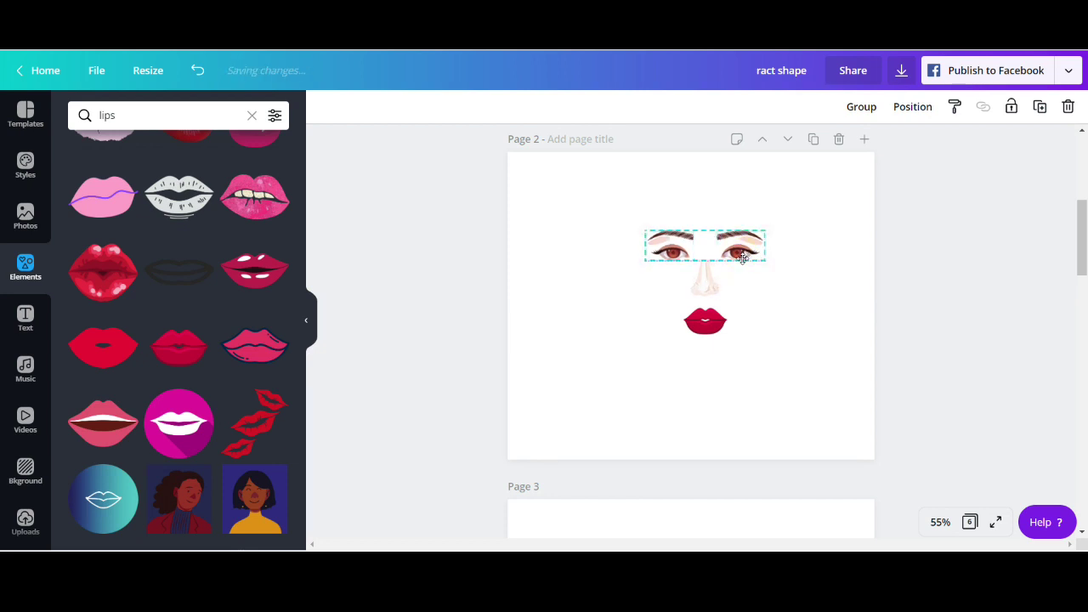
# Step: Search 'hair' and add the brown bun with the green headband
pyautogui.click(705, 320)
pyautogui.click(182, 116)
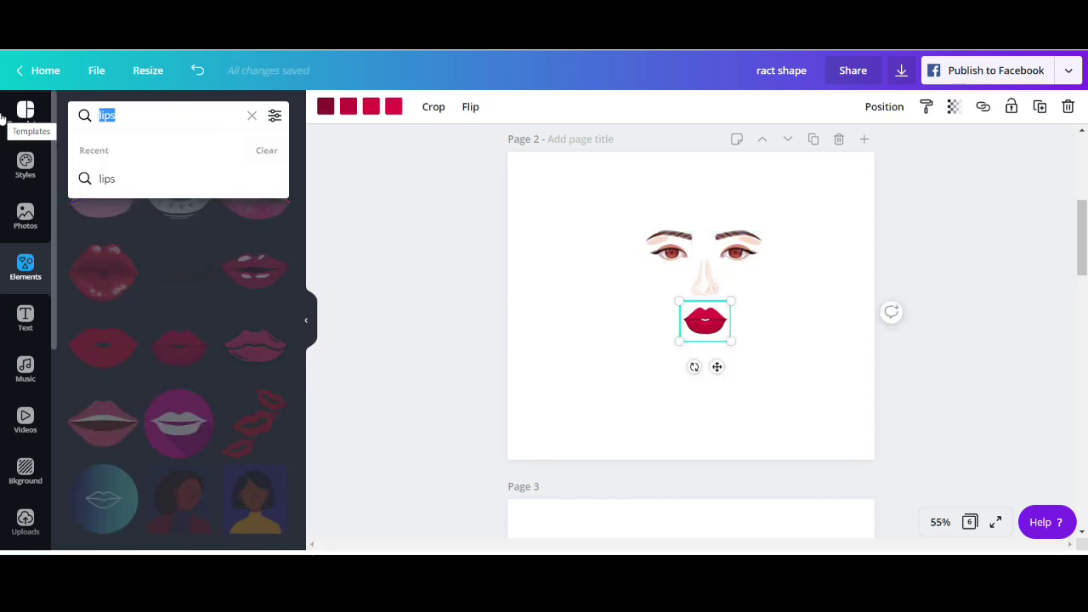
pyautogui.write('hair')
pyautogui.press('Return')
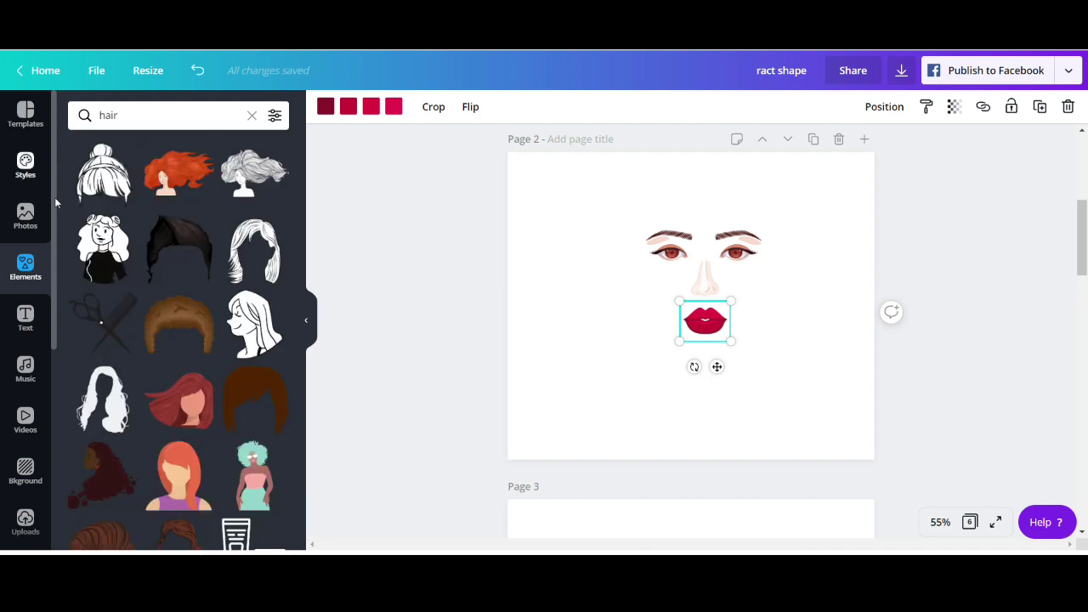
pyautogui.scroll(-5, 162, 343)
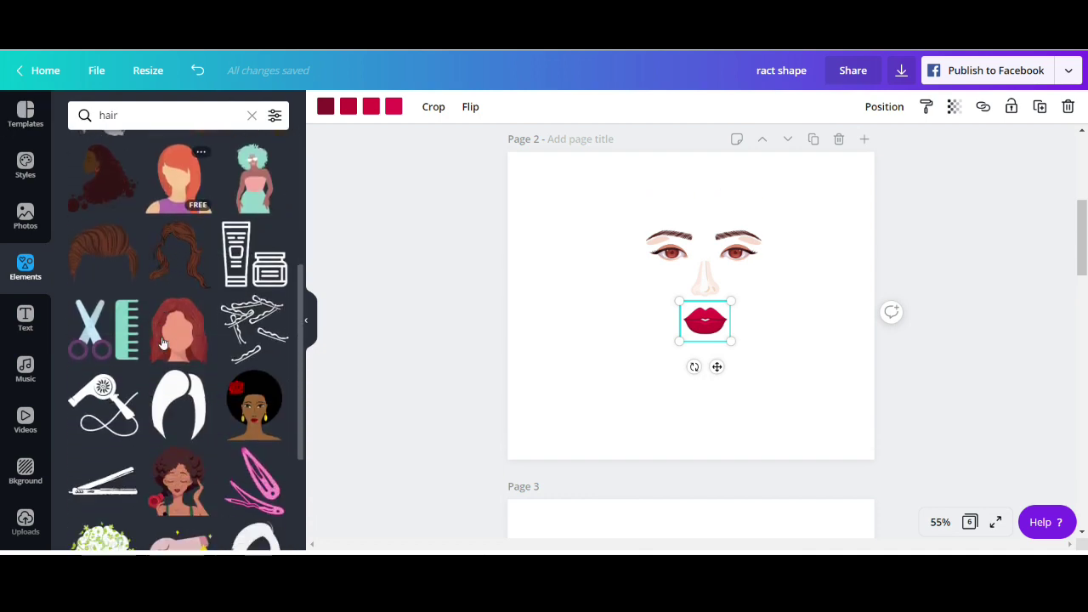
pyautogui.scroll(-12, 162, 342)
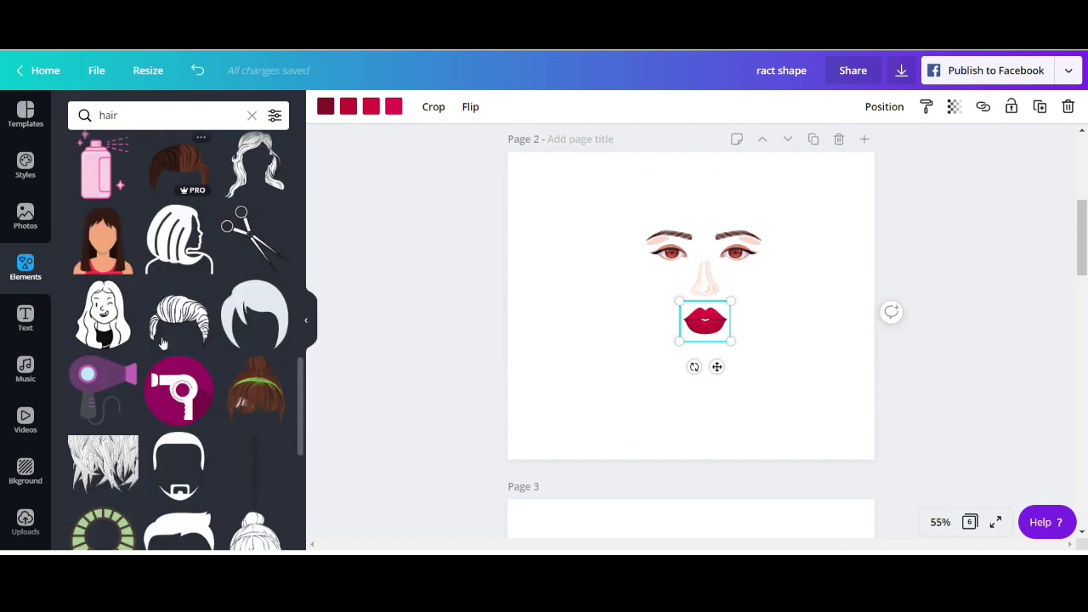
pyautogui.click(238, 379)
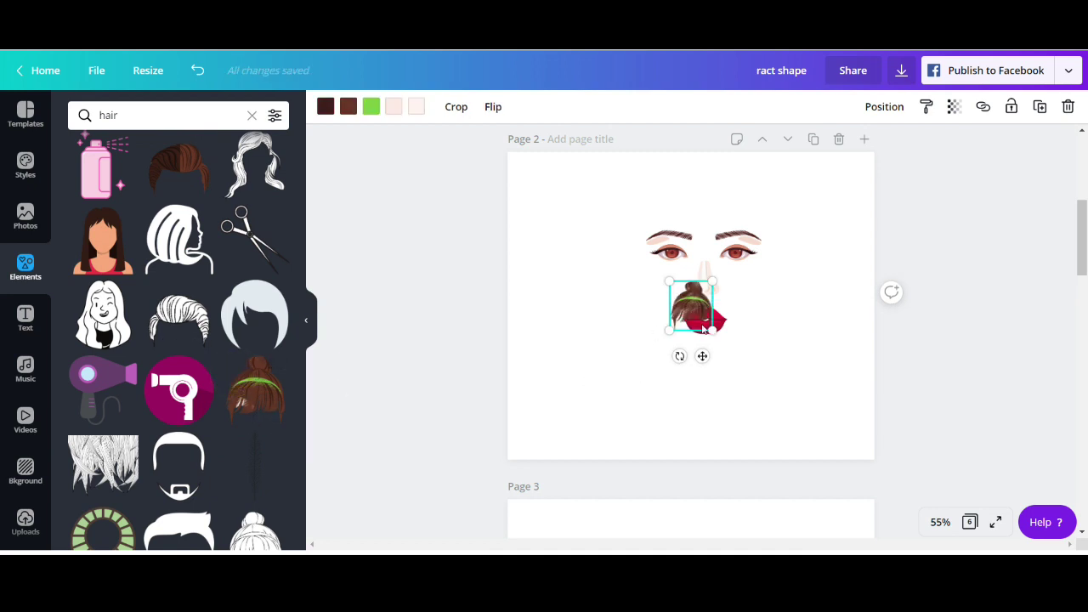
# Step: Resize and reposition the hair bun around the face area
pyautogui.moveTo(712, 328); pyautogui.dragTo(876, 517)
pyautogui.moveTo(825, 416); pyautogui.dragTo(742, 274)
pyautogui.moveTo(585, 380); pyautogui.dragTo(660, 296)
pyautogui.moveTo(744, 193); pyautogui.dragTo(712, 189)
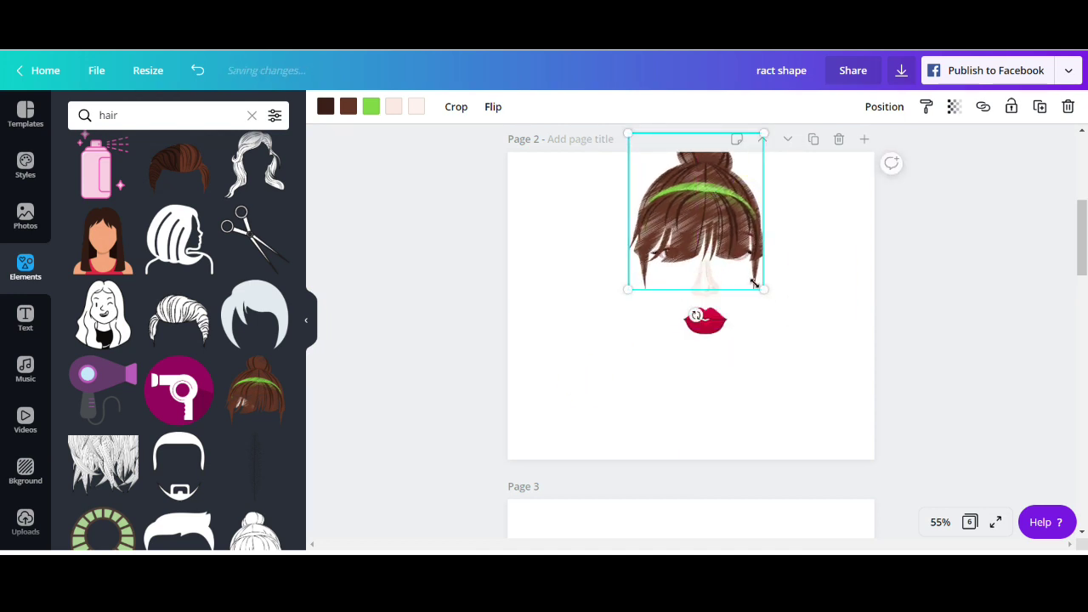
pyautogui.moveTo(769, 296); pyautogui.dragTo(637, 282)
# Step: Group the eyes, nose and lips, then fit and centre the hair bun over them
pyautogui.moveTo(877, 214); pyautogui.dragTo(672, 349)
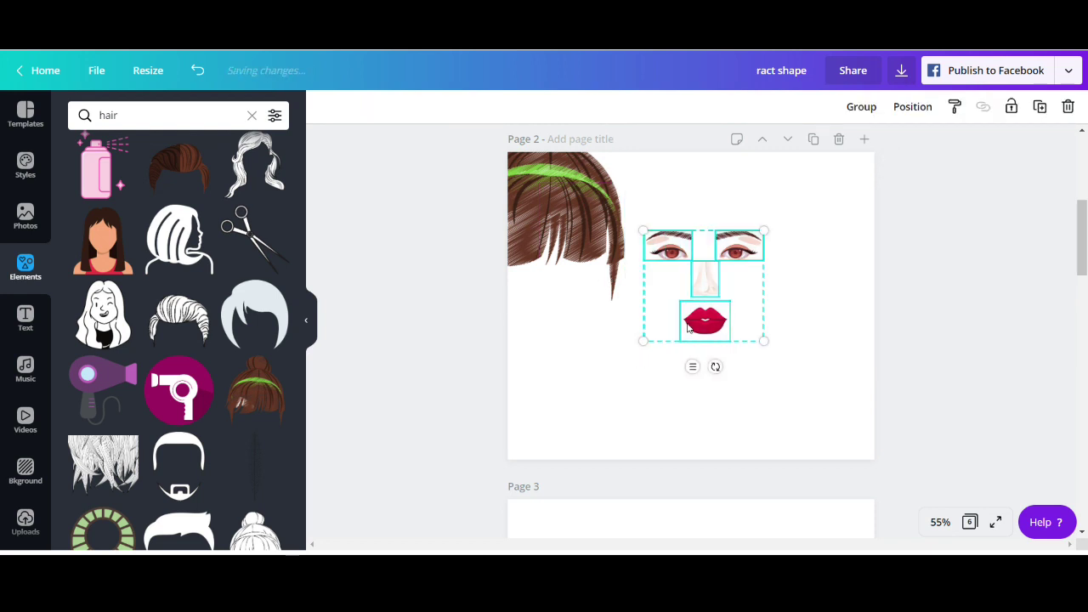
pyautogui.click(861, 108)
pyautogui.moveTo(702, 246); pyautogui.dragTo(698, 302)
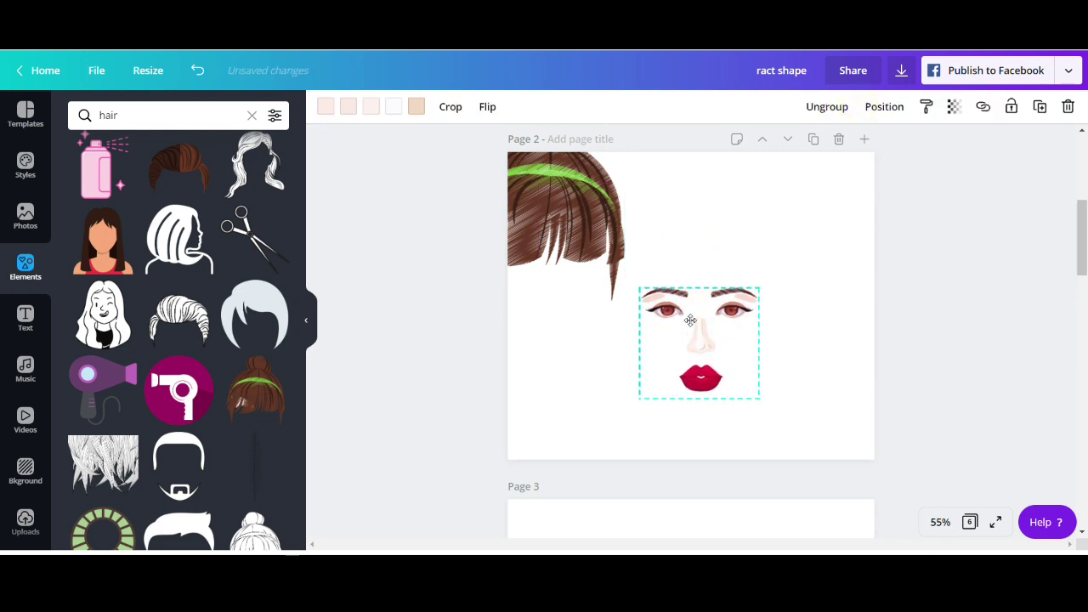
pyautogui.moveTo(607, 230); pyautogui.dragTo(737, 305)
pyautogui.moveTo(583, 377); pyautogui.dragTo(620, 332)
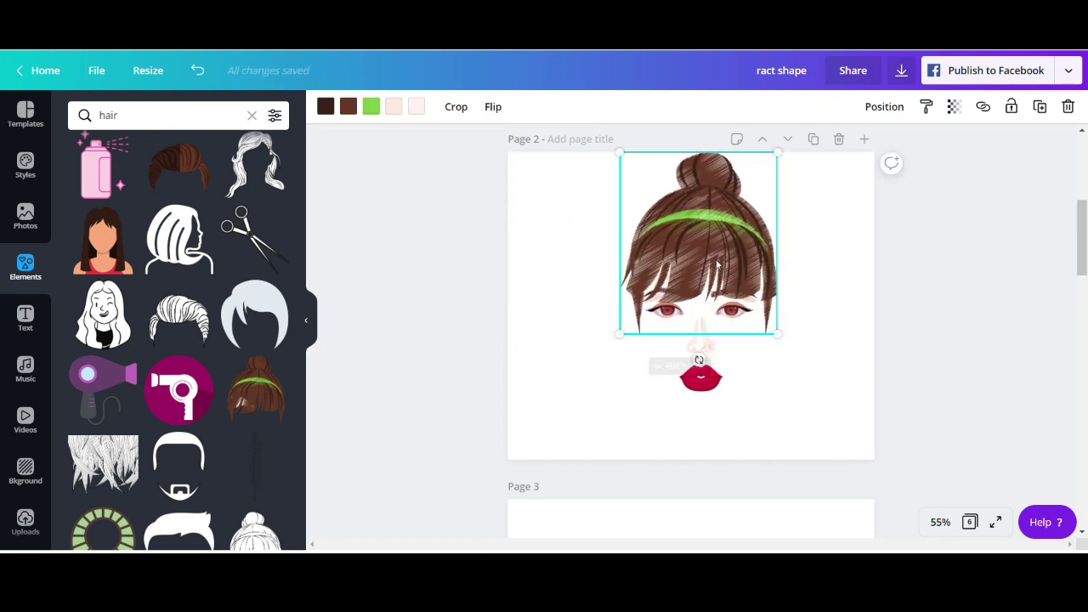
pyautogui.moveTo(727, 240); pyautogui.dragTo(720, 236)
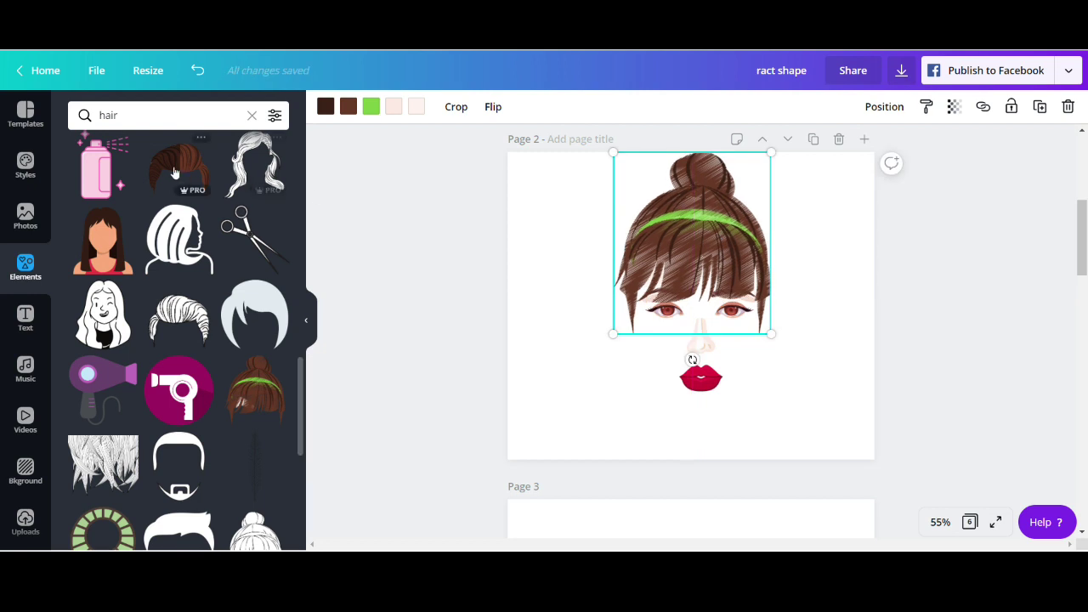
pyautogui.click(161, 121)
# Step: Search Elements for 'face' and add the blank orange head shape
pyautogui.doubleClick(164, 121)
pyautogui.write('face')
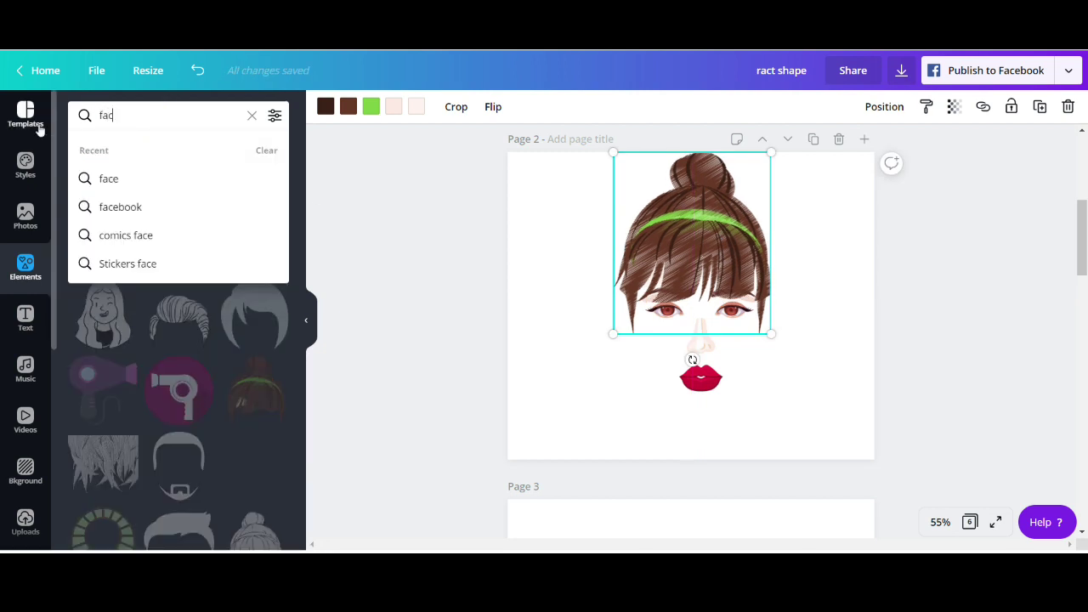
pyautogui.press('Return')
pyautogui.scroll(-10, 229, 374)
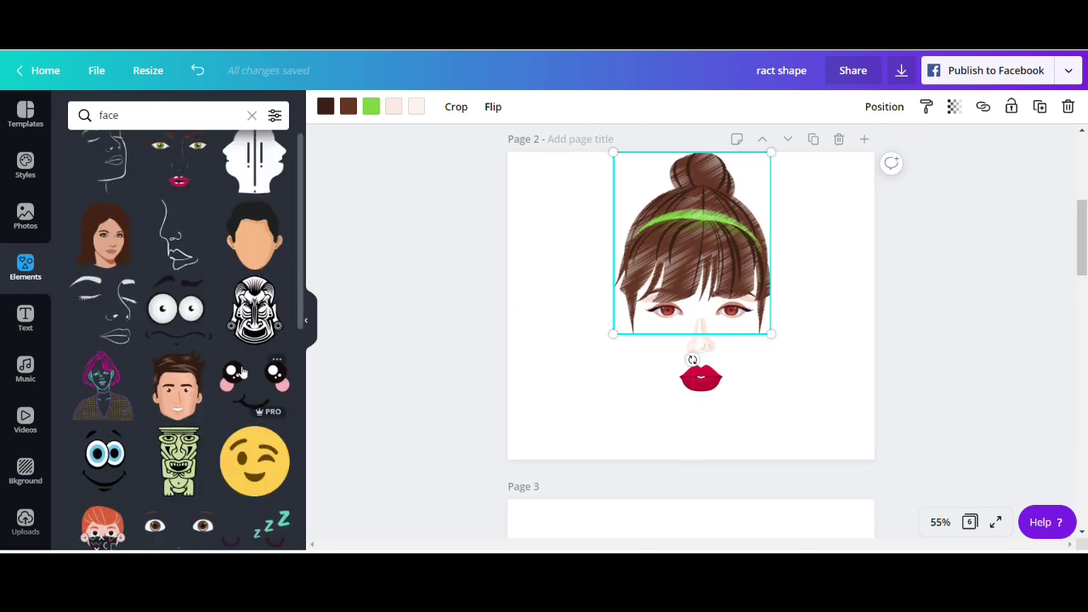
pyautogui.scroll(-8, 228, 374)
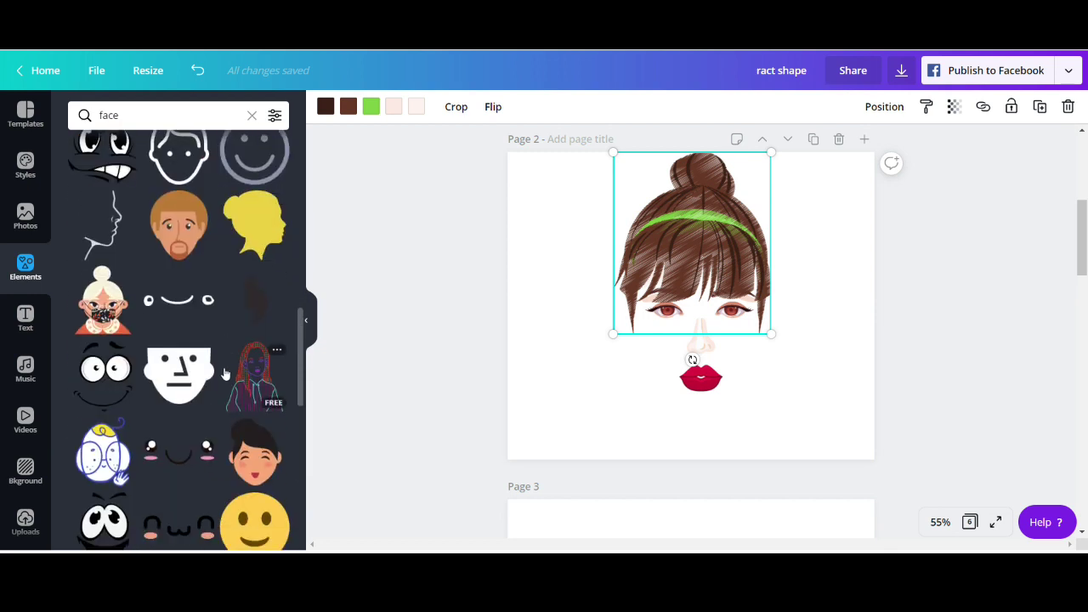
pyautogui.scroll(-5, 214, 365)
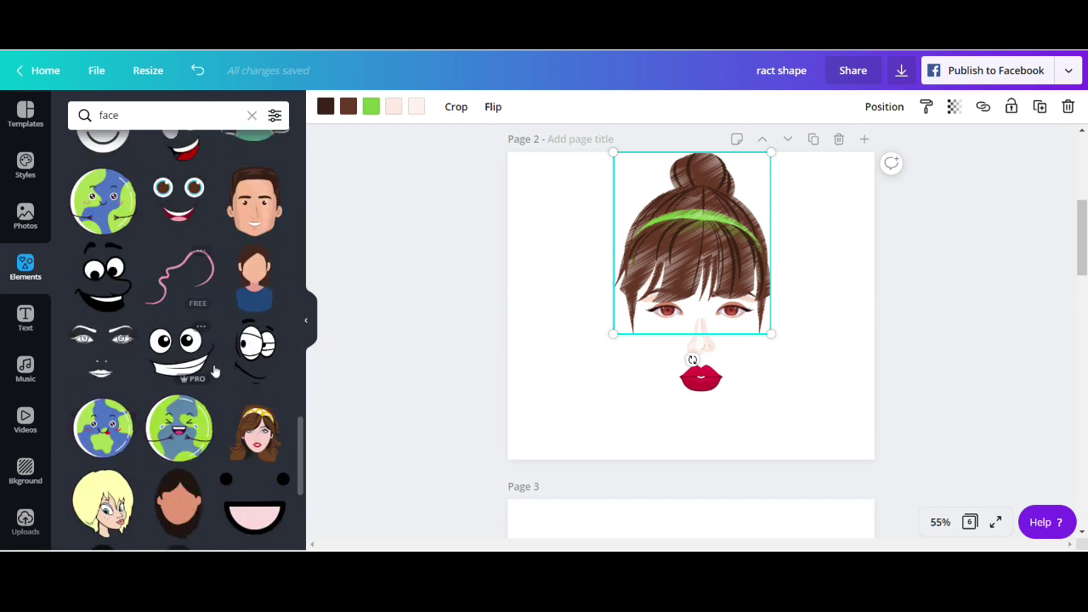
pyautogui.scroll(-8, 214, 364)
pyautogui.scroll(-8, 189, 374)
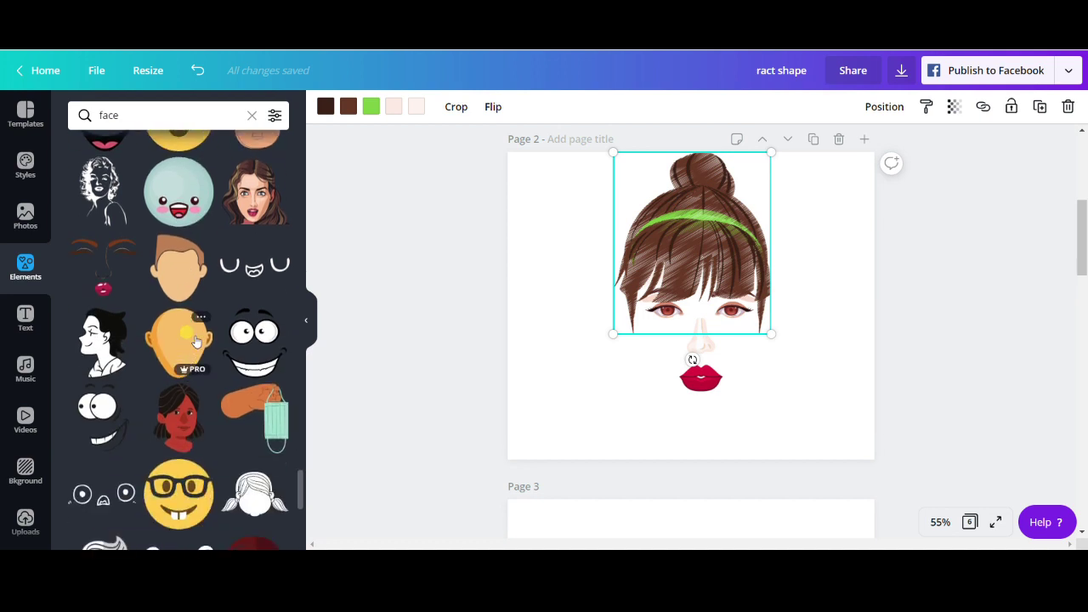
pyautogui.click(188, 338)
# Step: Enlarge the head shape, colour it light pink, and send it backward behind the hair
pyautogui.moveTo(710, 327); pyautogui.dragTo(837, 454)
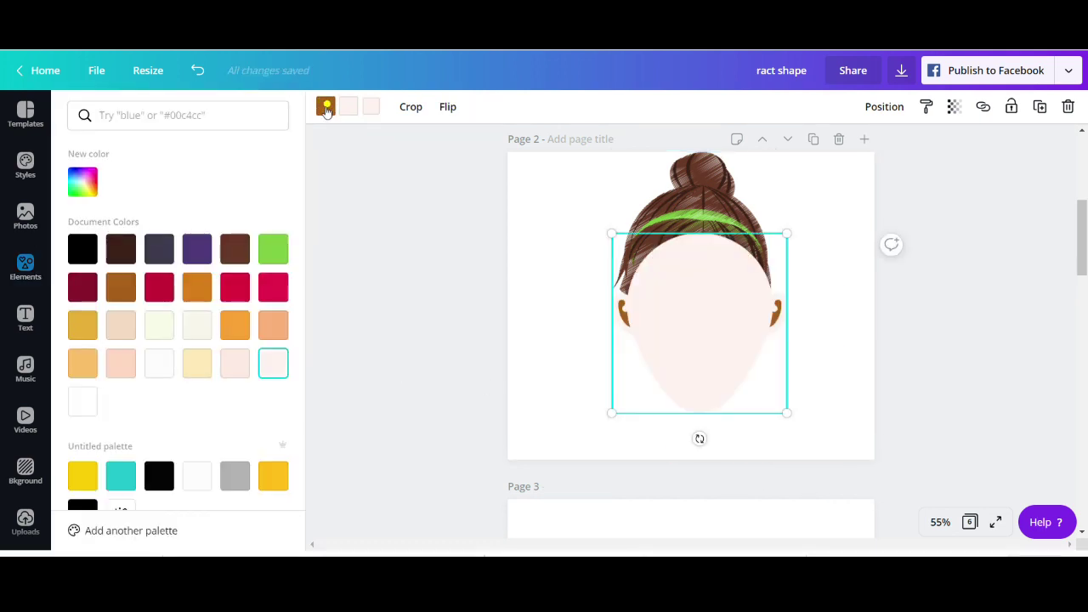
pyautogui.click(326, 106)
pyautogui.click(273, 363)
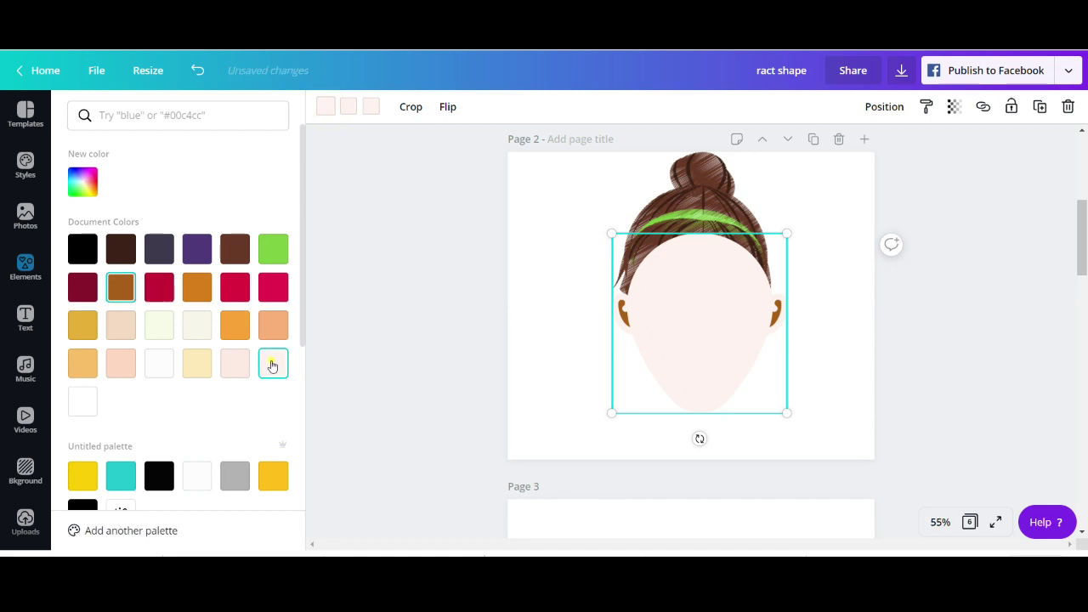
pyautogui.click(884, 106)
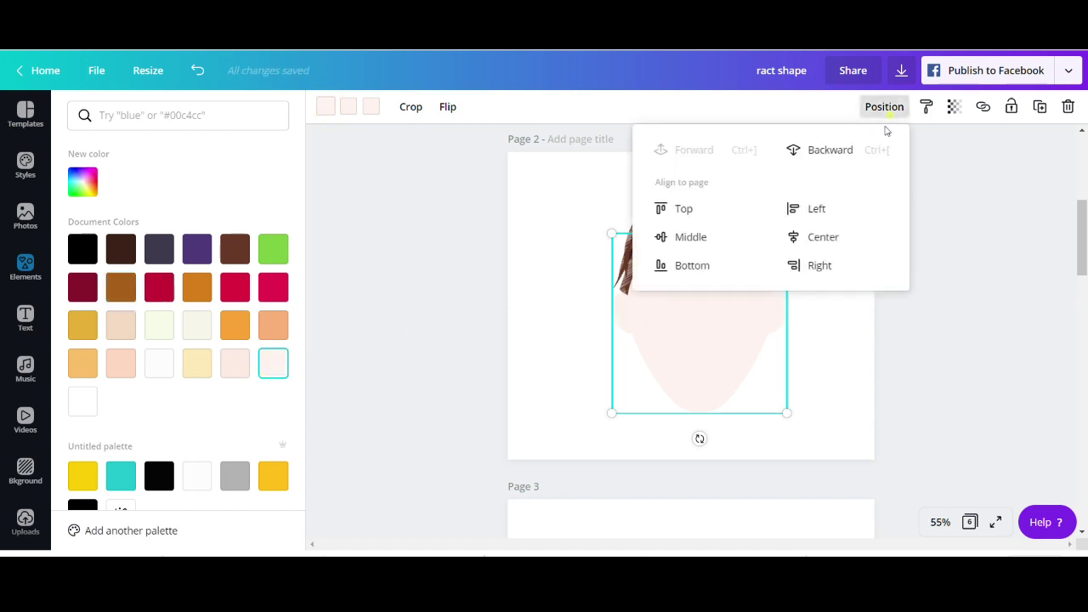
pyautogui.click(846, 150)
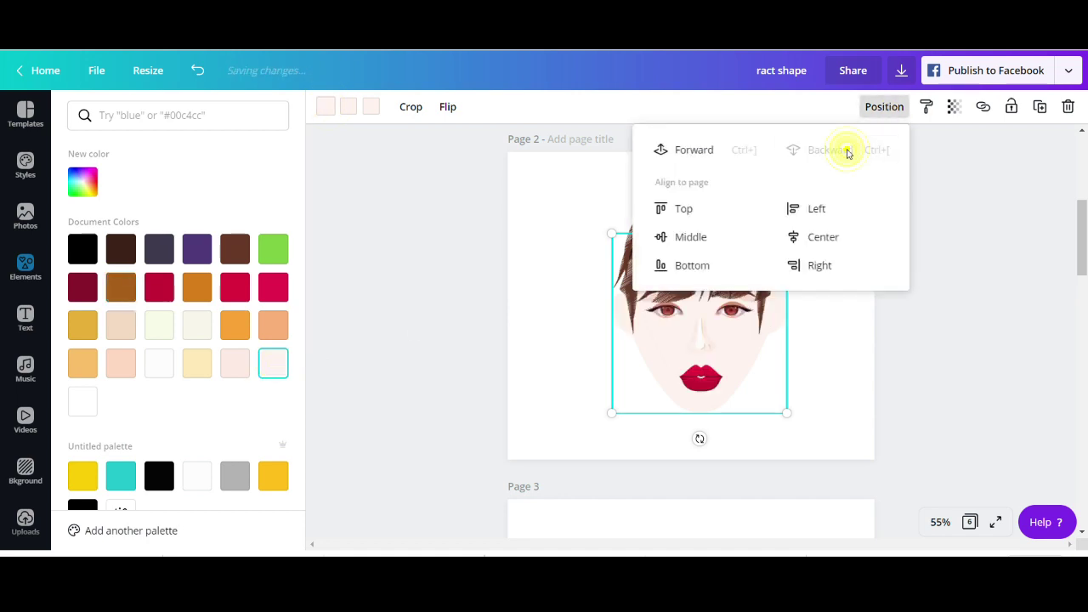
pyautogui.click(812, 379)
# Step: Centre the hair and resize the head to 426 × 438 underneath it
pyautogui.click(730, 214)
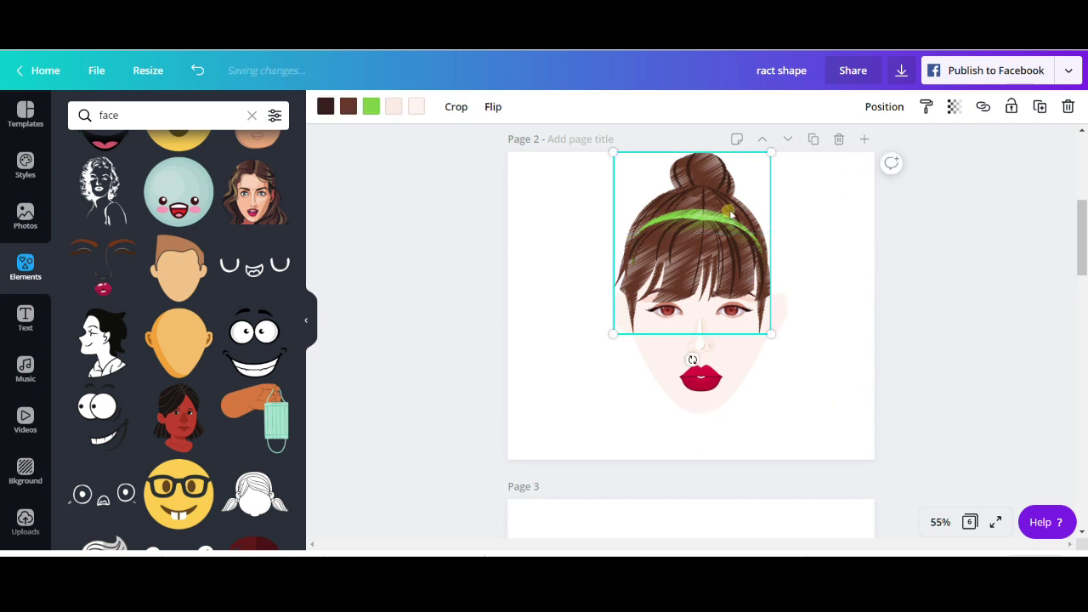
pyautogui.moveTo(729, 214); pyautogui.dragTo(732, 210)
pyautogui.click(700, 365)
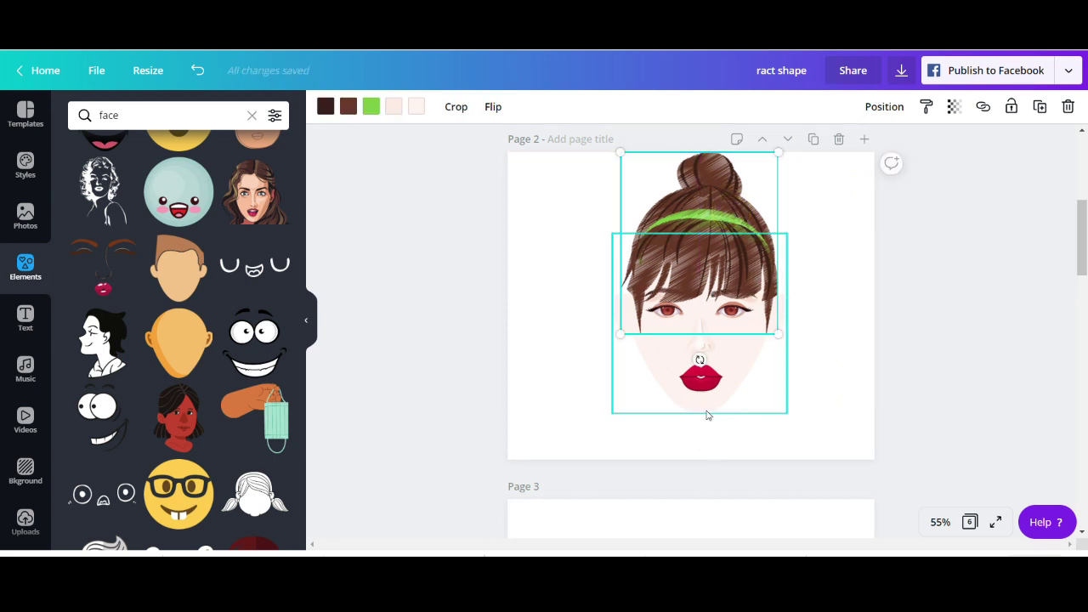
pyautogui.moveTo(609, 416); pyautogui.dragTo(621, 403)
# Step: Shrink the head group to about 202 × 311 and move it to the page's top centre
pyautogui.click(766, 371)
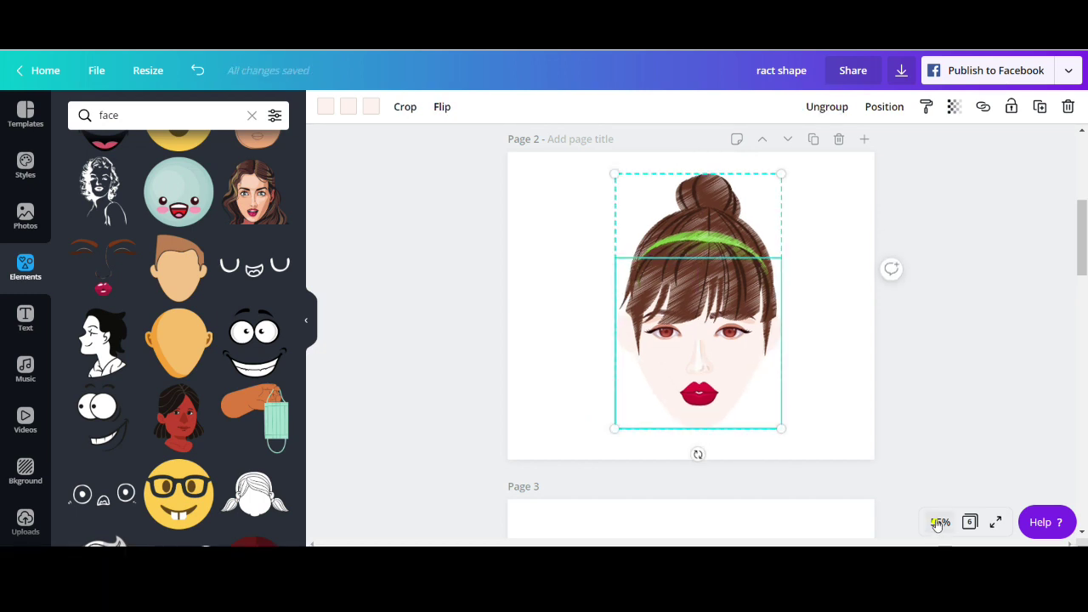
pyautogui.click(939, 522)
pyautogui.click(958, 308)
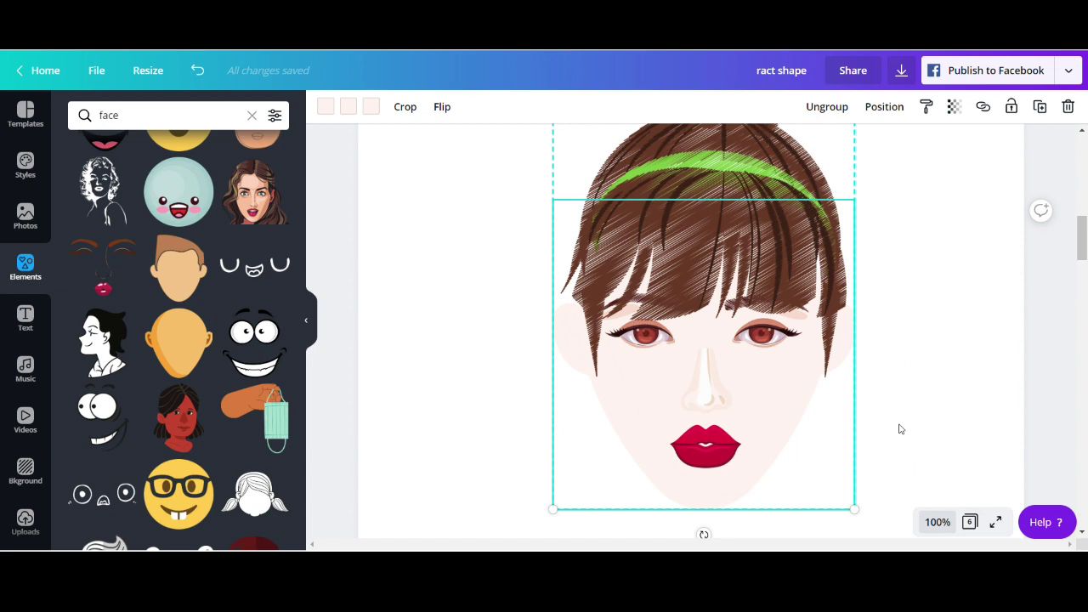
pyautogui.click(936, 522)
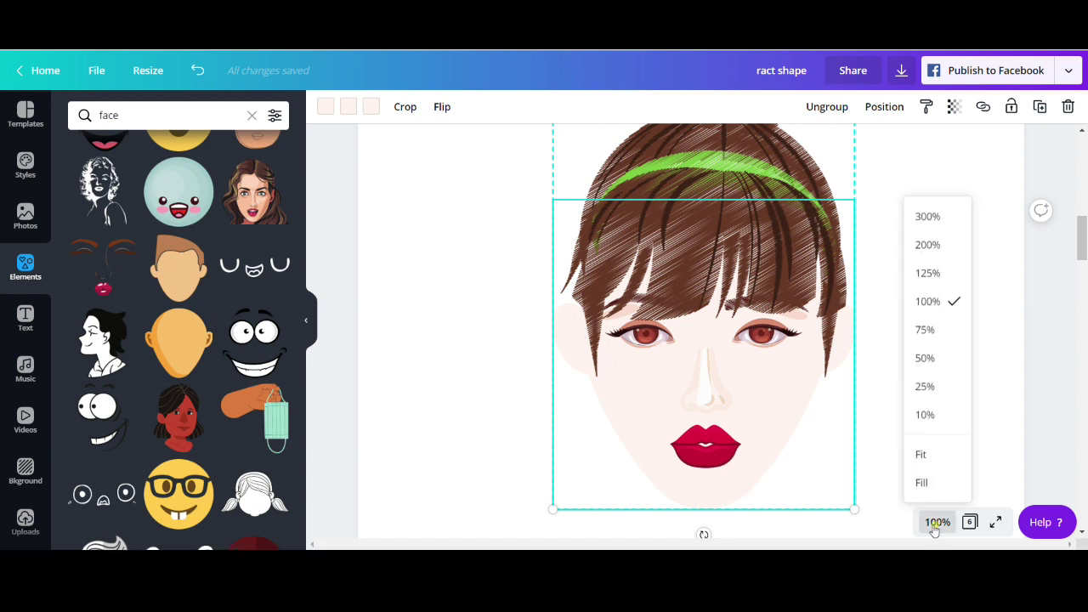
pyautogui.click(930, 457)
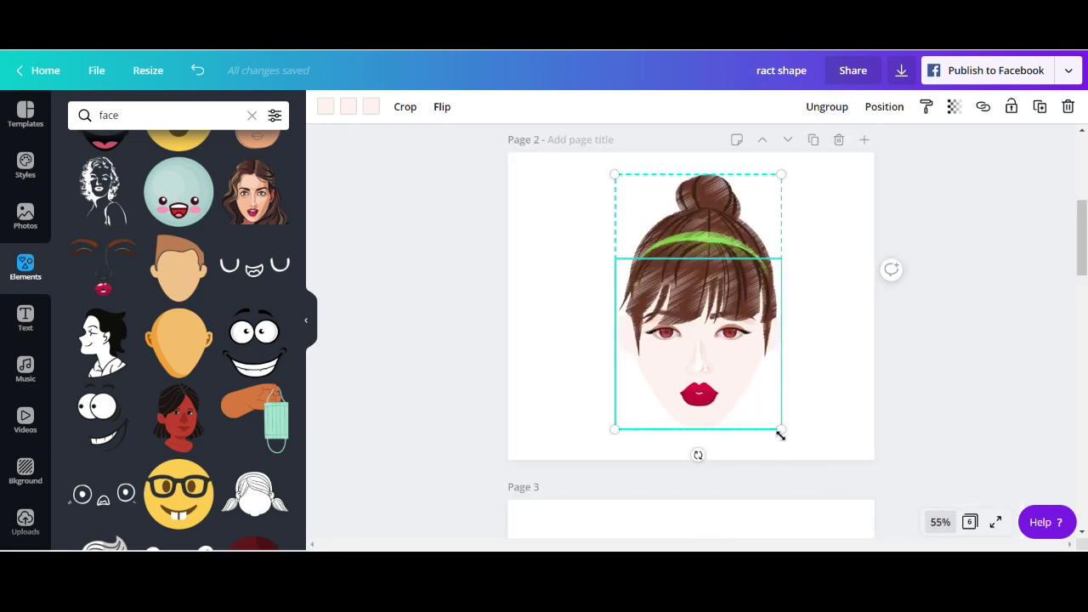
pyautogui.moveTo(780, 433); pyautogui.dragTo(684, 278)
pyautogui.moveTo(646, 248); pyautogui.dragTo(696, 242)
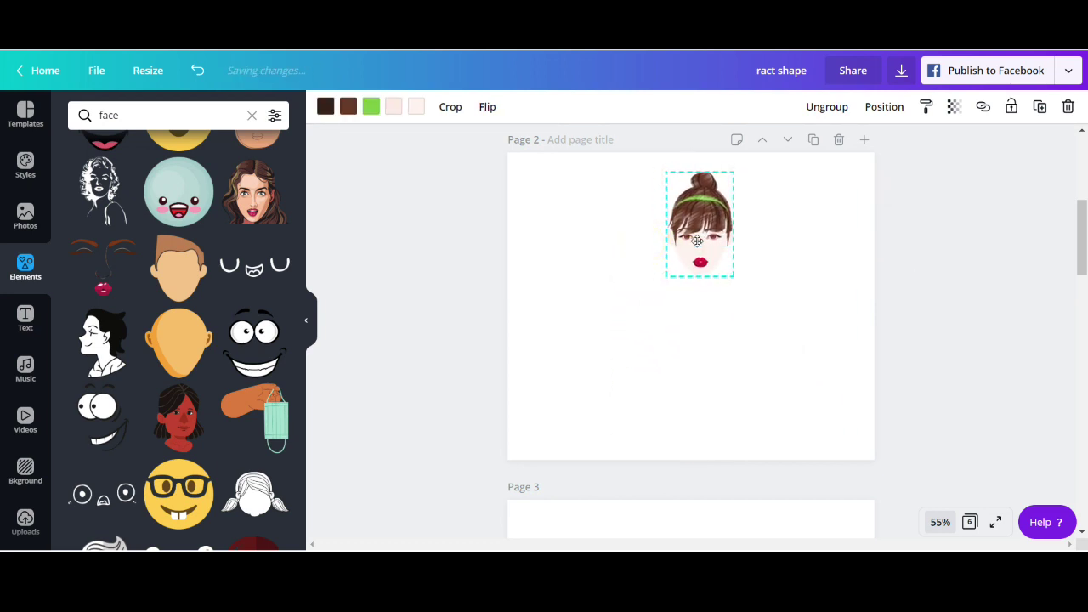
# Step: Search 'hoodie', then replace the black hoodie with the white one sized under the head
pyautogui.click(136, 114)
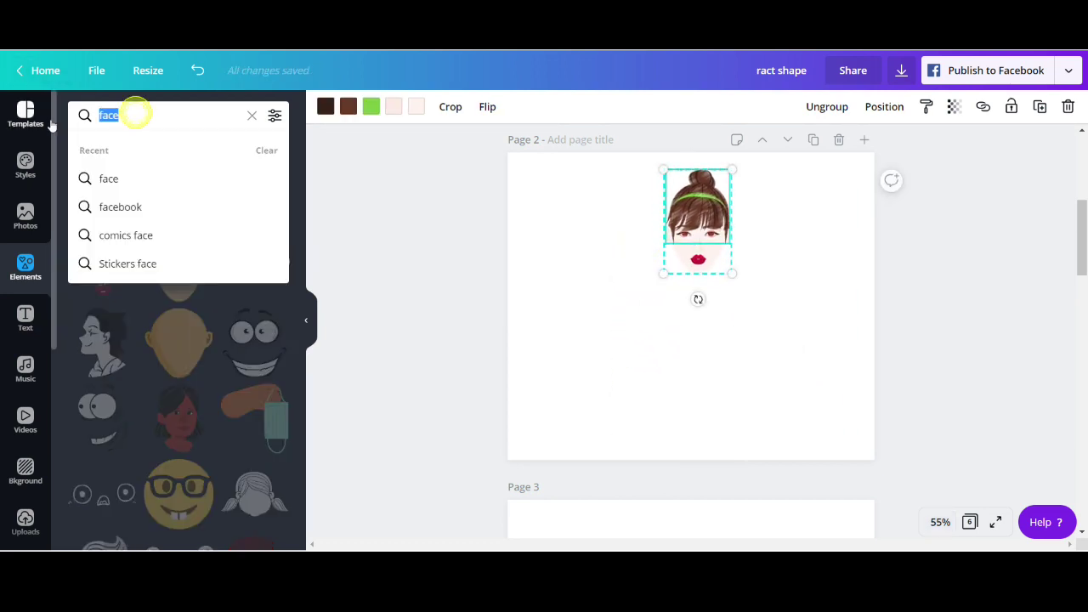
pyautogui.write('hoodie')
pyautogui.press('Return')
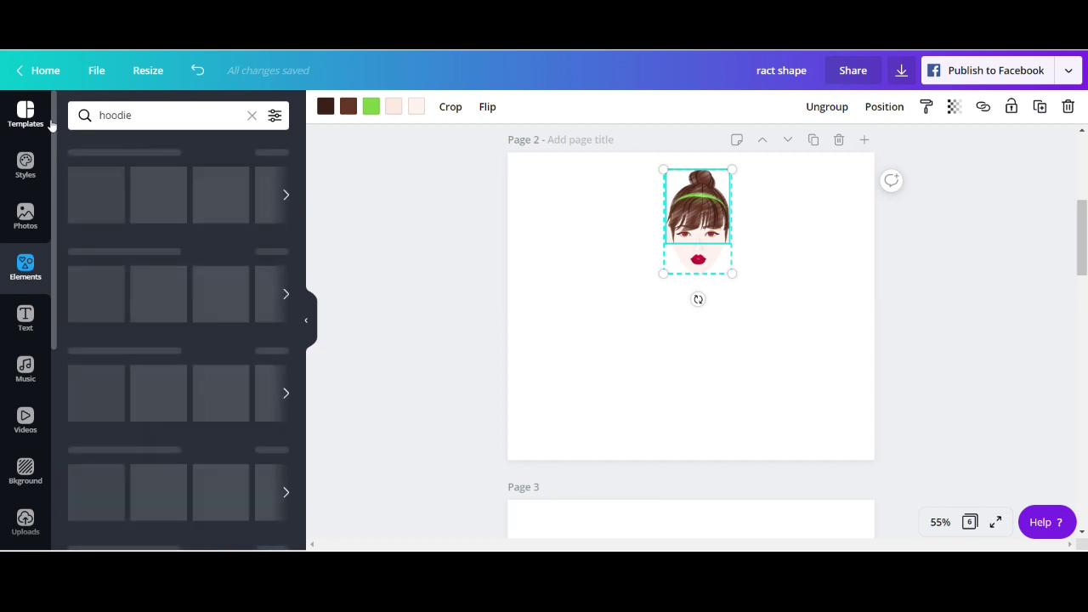
pyautogui.click(263, 174)
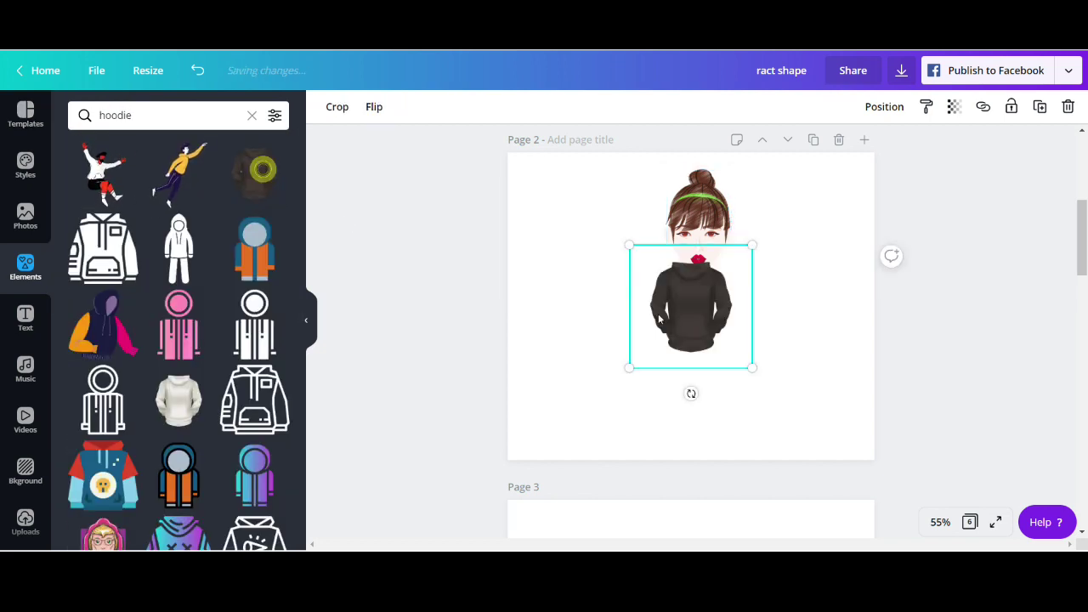
pyautogui.moveTo(704, 319); pyautogui.dragTo(709, 334)
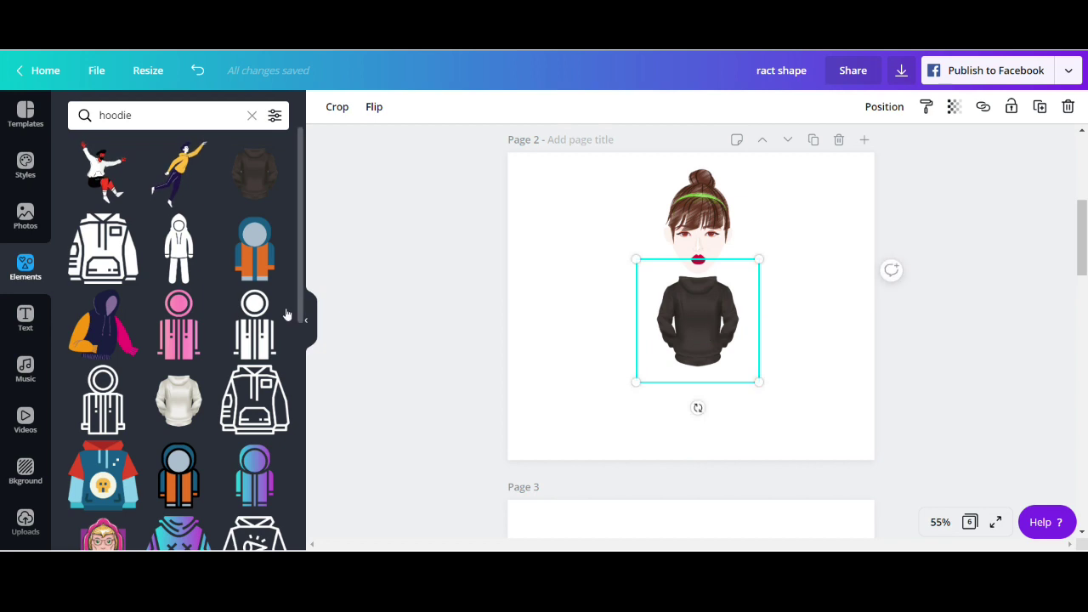
pyautogui.moveTo(179, 399); pyautogui.dragTo(716, 333)
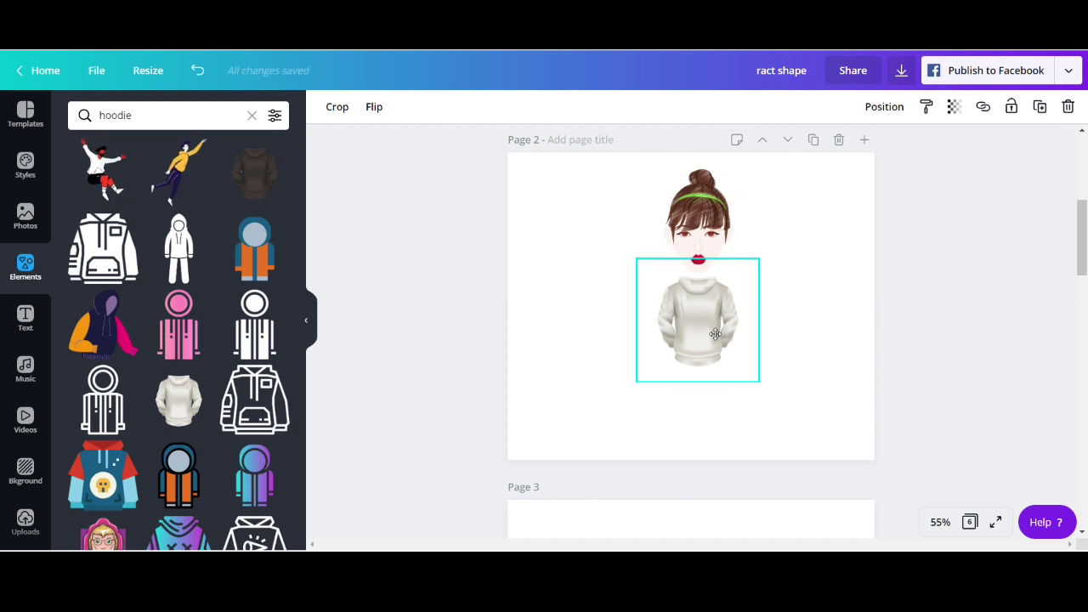
pyautogui.moveTo(763, 386); pyautogui.dragTo(743, 353)
pyautogui.moveTo(192, 114); pyautogui.dragTo(34, 136)
# Step: Search Elements for 'shorts' and add the brown shorts
pyautogui.write('short')
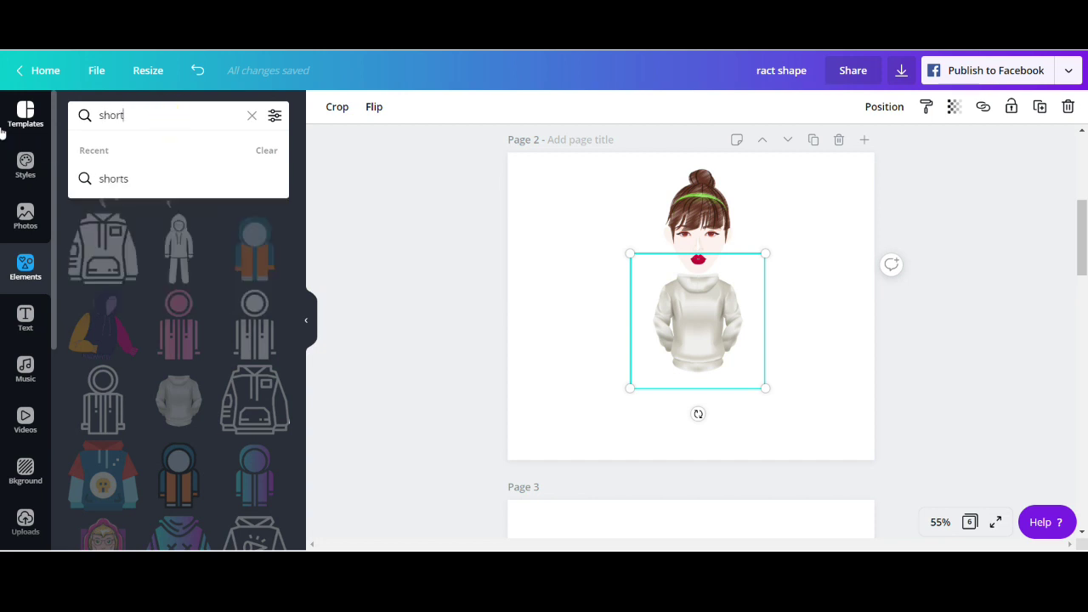
pyautogui.press('Return')
pyautogui.click(129, 117)
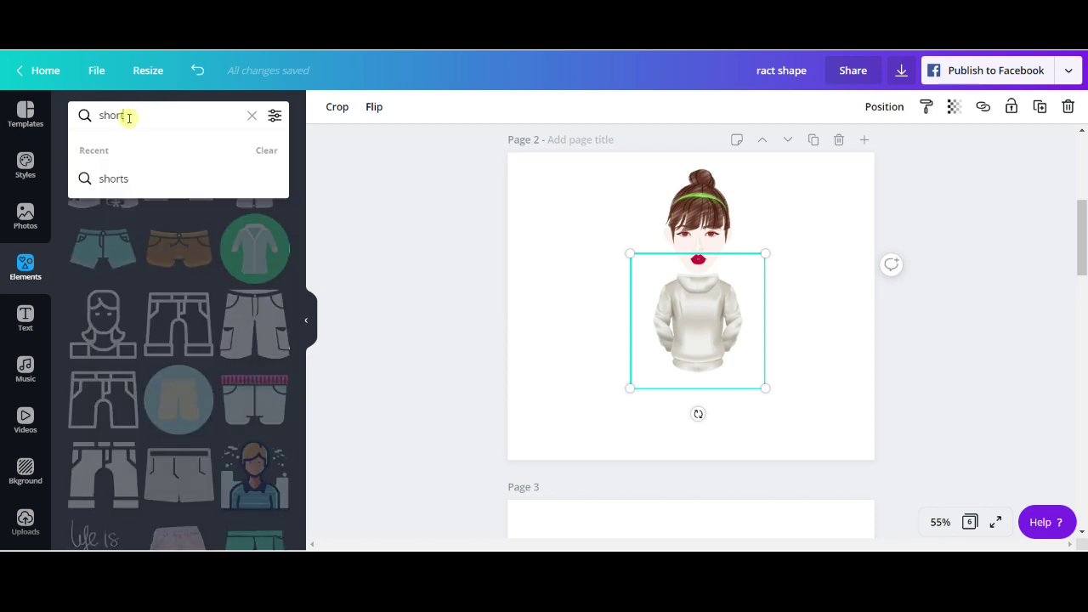
pyautogui.press('Return')
pyautogui.scroll(-3, 214, 302)
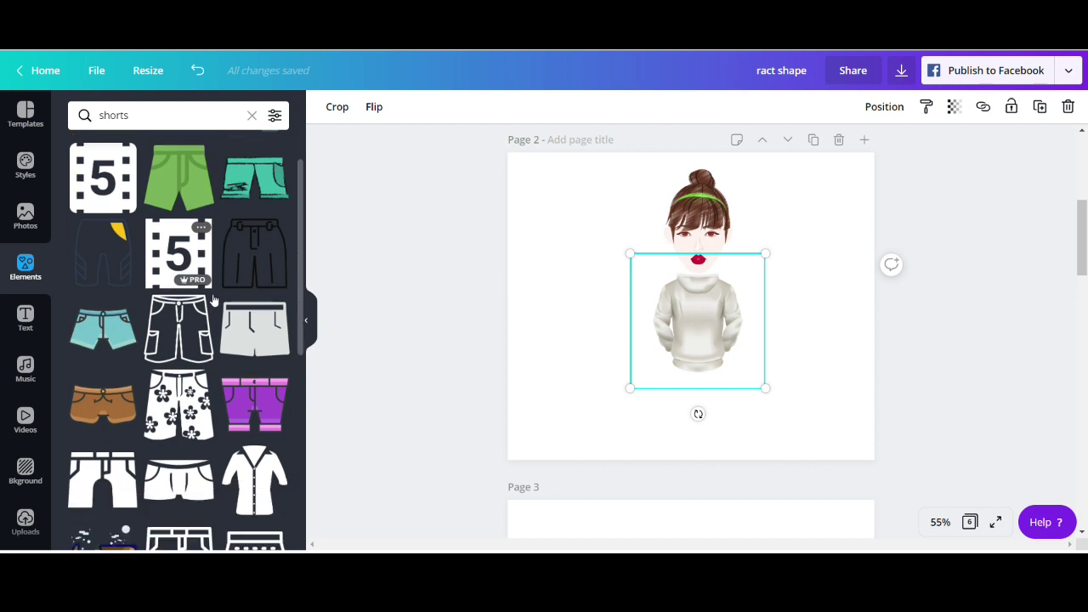
pyautogui.scroll(-10, 214, 301)
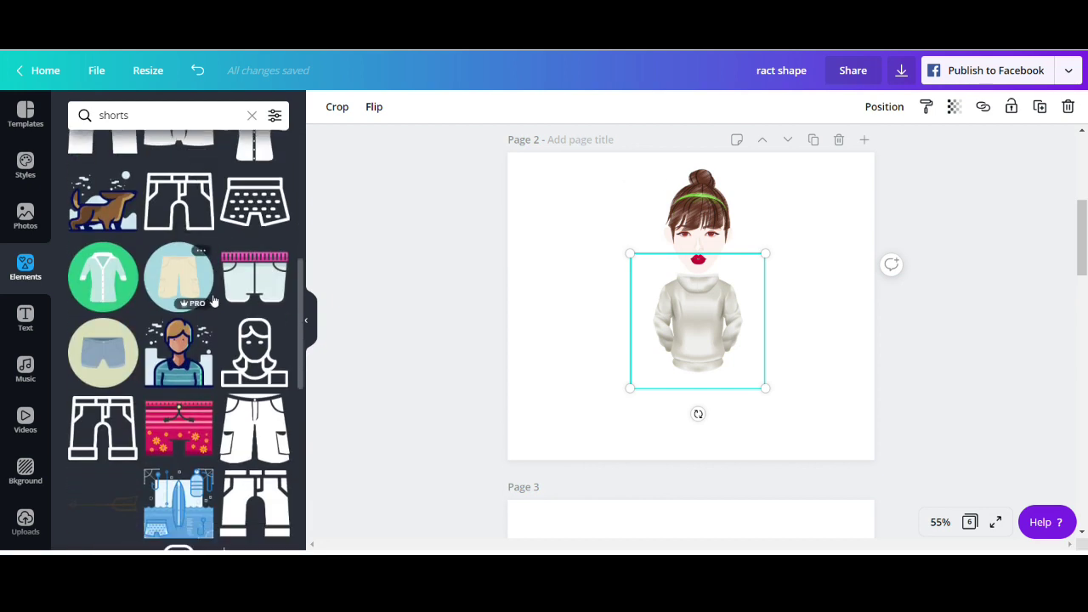
pyautogui.press('Escape')
pyautogui.scroll(5, 134, 395)
pyautogui.click(106, 287)
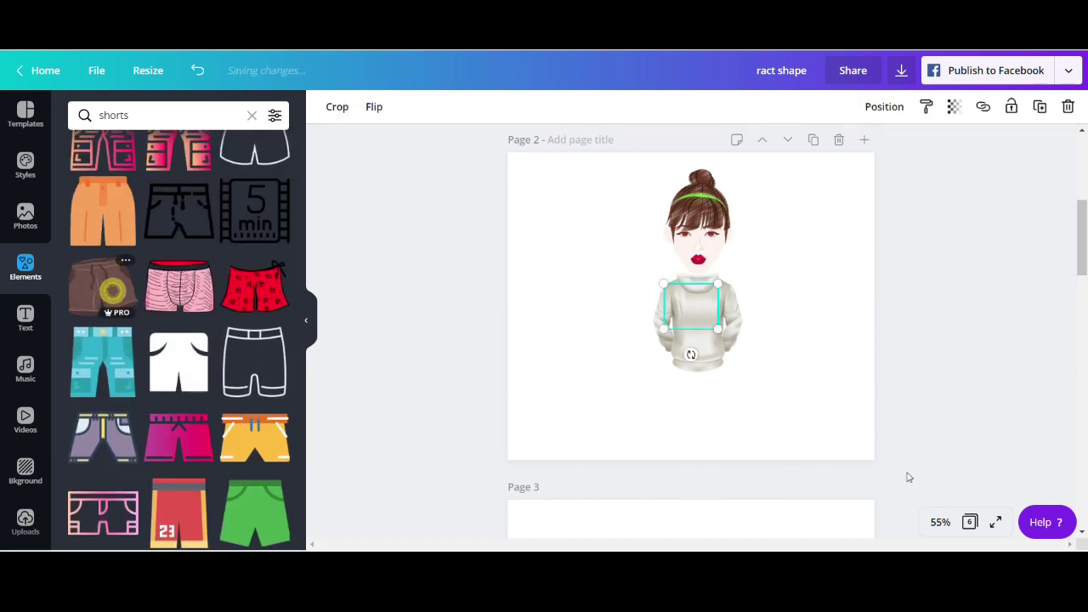
# Step: Resize and tilt the shorts onto the hips and send them behind the hoodie
pyautogui.moveTo(727, 344); pyautogui.dragTo(712, 400)
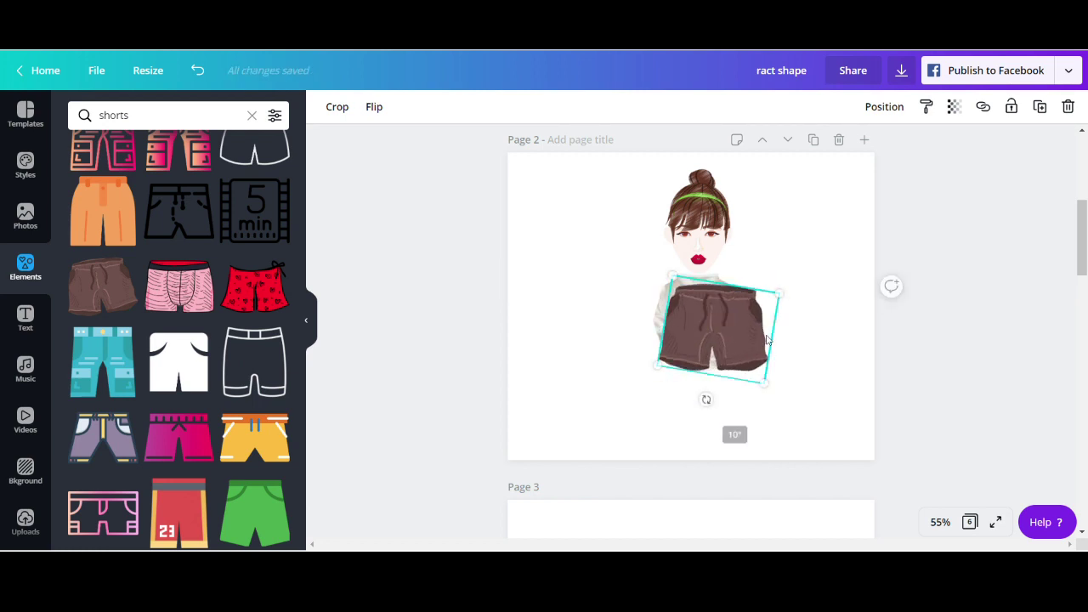
pyautogui.moveTo(713, 357); pyautogui.dragTo(701, 406)
pyautogui.moveTo(636, 424); pyautogui.dragTo(719, 400)
pyautogui.click(883, 106)
pyautogui.click(862, 149)
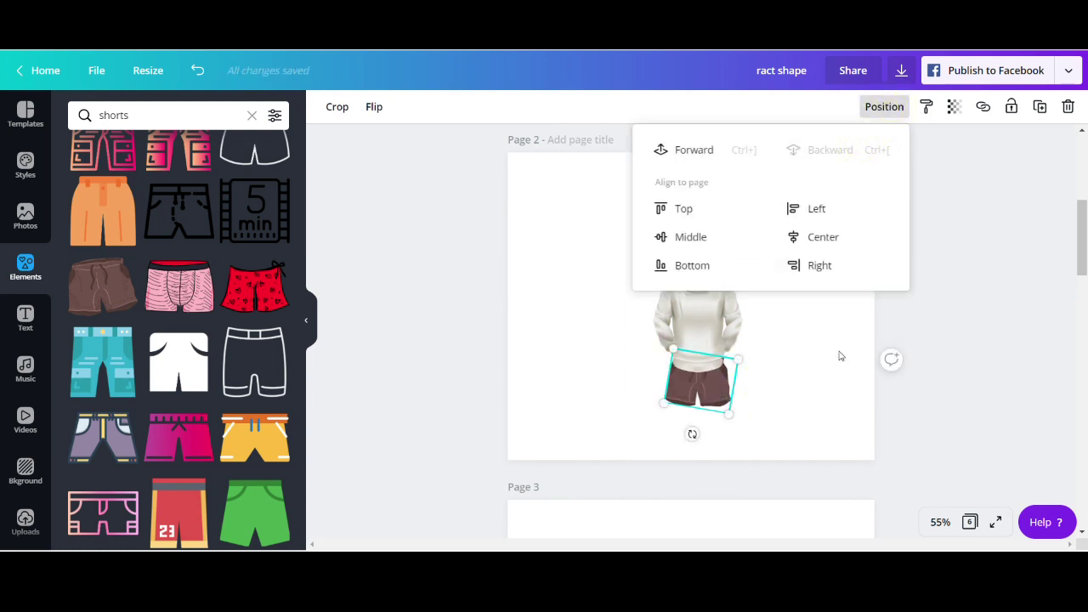
pyautogui.click(771, 416)
# Step: Zoom in and fine-tune the shorts to about 165 × 138 under the hoodie
pyautogui.click(721, 408)
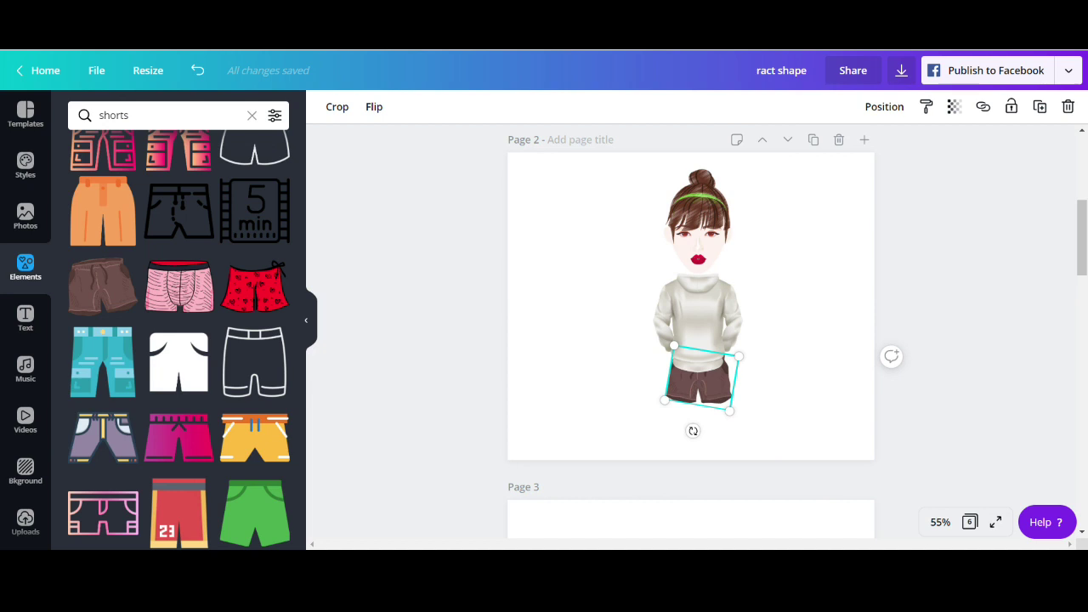
pyautogui.click(940, 522)
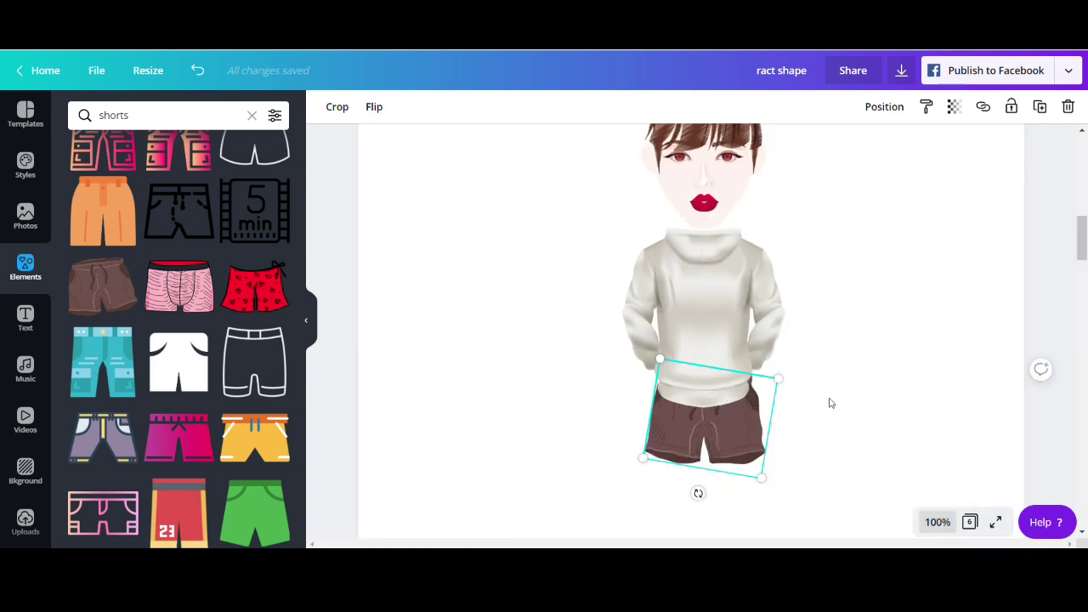
pyautogui.moveTo(776, 378); pyautogui.dragTo(774, 380)
pyautogui.moveTo(748, 429)
pyautogui.mouseDown()
pyautogui.moveTo(748, 417)
pyautogui.moveTo(753, 434)
pyautogui.mouseUp()
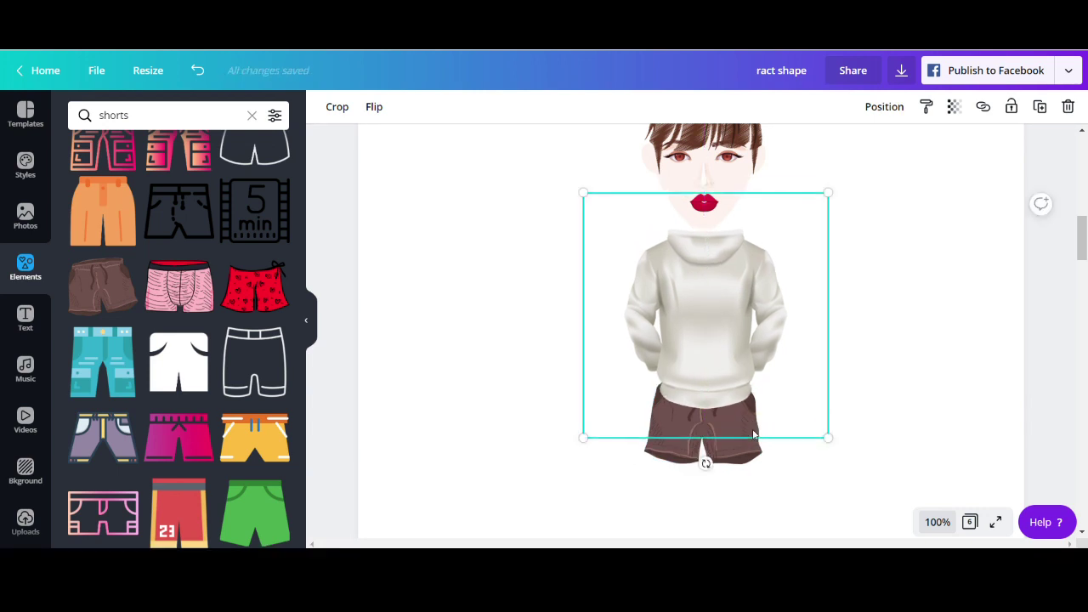
pyautogui.click(936, 520)
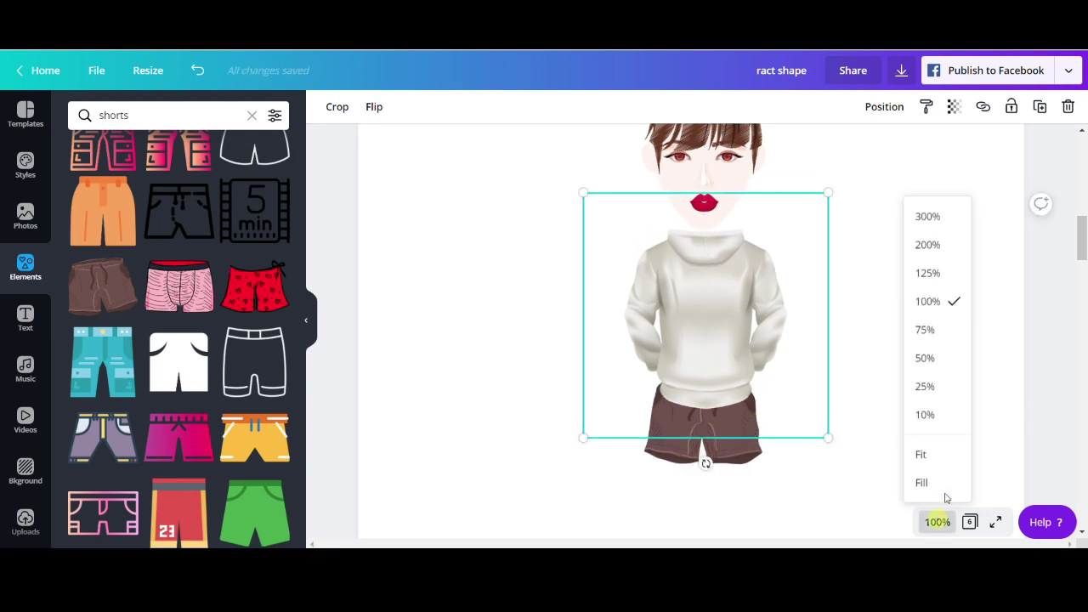
# Step: Search Elements for 'legs', add the purple-skirt legs, and enlarge them beside the figure
pyautogui.click(924, 452)
pyautogui.click(221, 112)
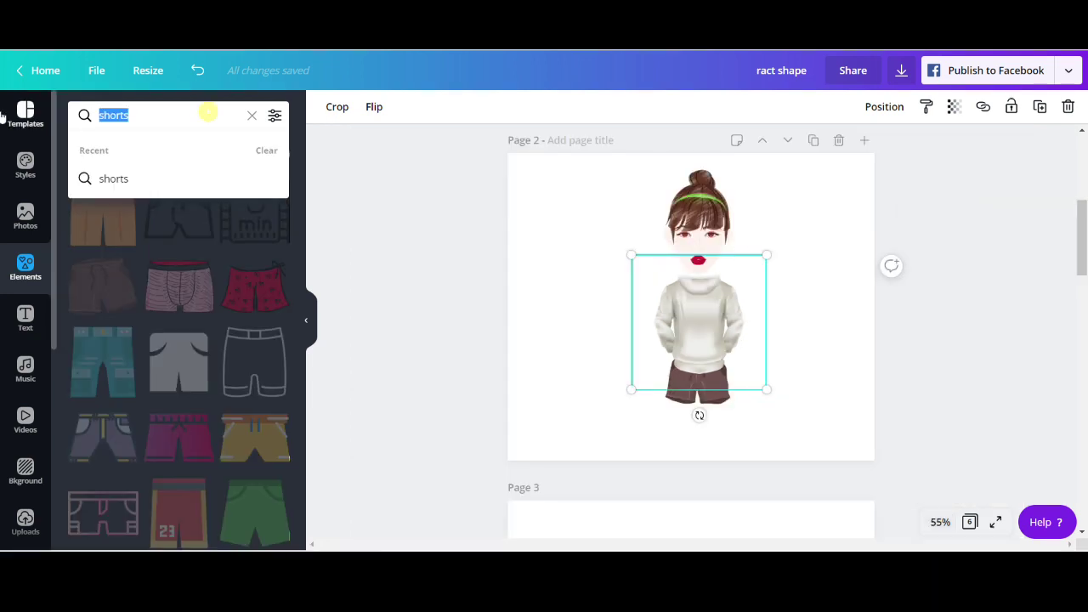
pyautogui.write('legs')
pyautogui.press('Return')
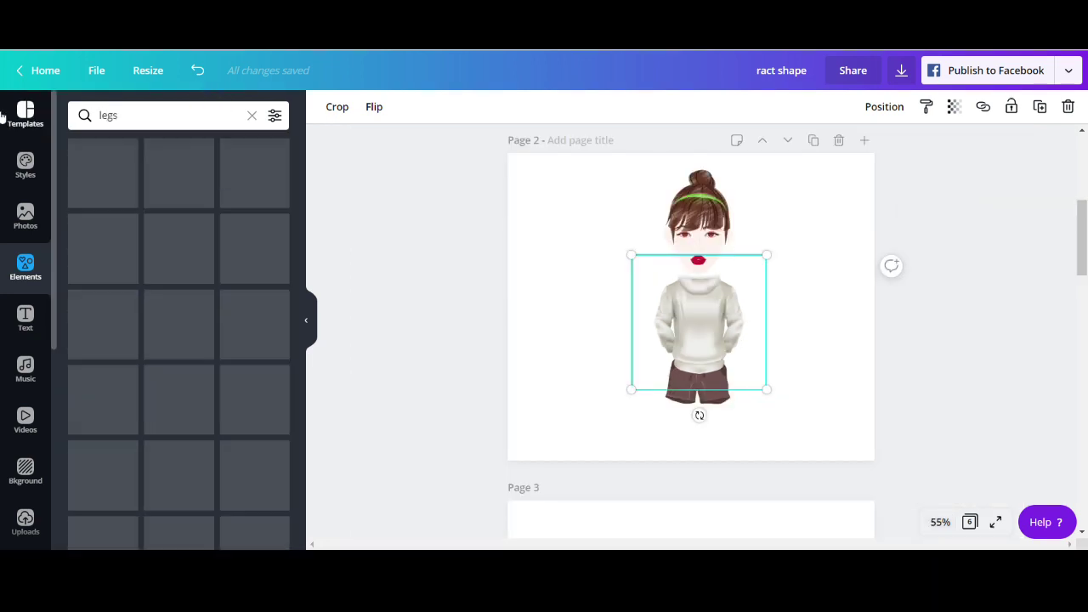
pyautogui.scroll(-1, 181, 399)
pyautogui.scroll(-5, 181, 399)
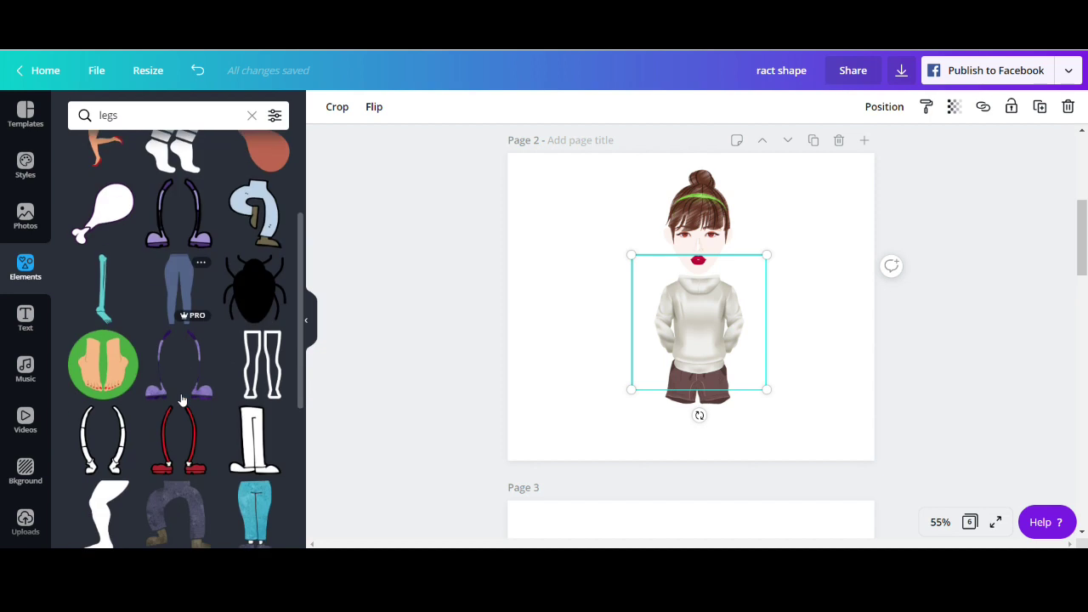
pyautogui.click(176, 349)
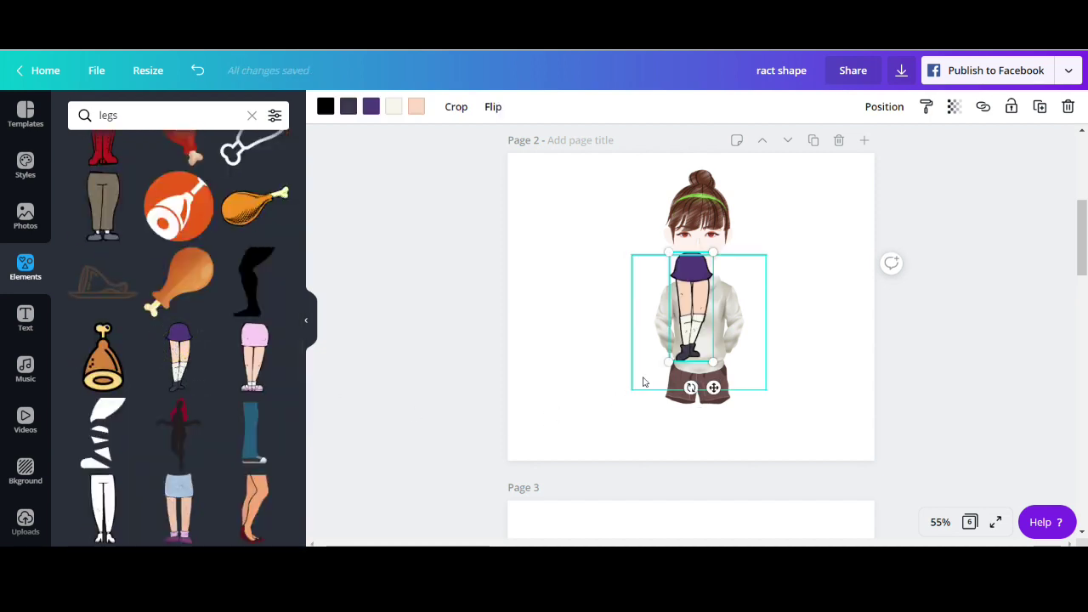
pyautogui.moveTo(694, 294); pyautogui.dragTo(700, 390)
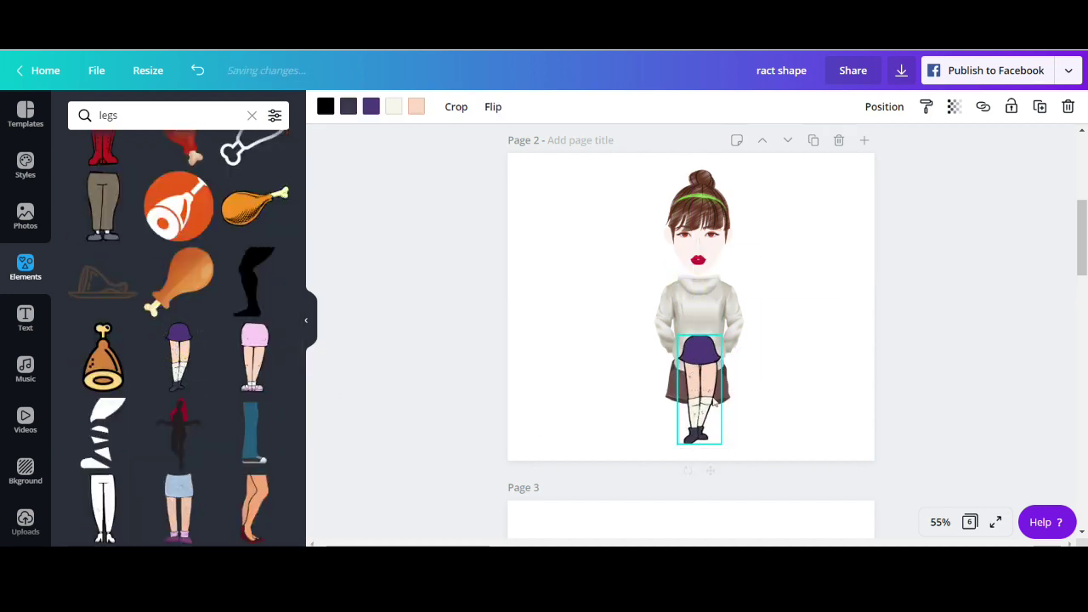
pyautogui.moveTo(724, 449); pyautogui.dragTo(755, 507)
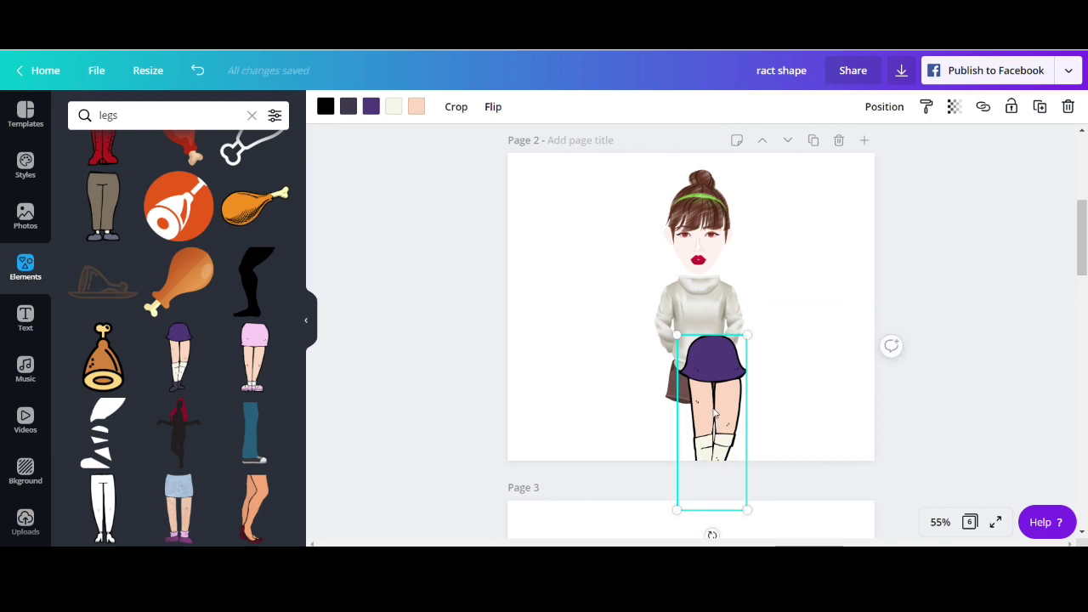
pyautogui.moveTo(712, 405); pyautogui.dragTo(551, 341)
# Step: Shrink the head, body and shorts together, then resize and centre the legs under the torso
pyautogui.moveTo(902, 178); pyautogui.dragTo(639, 364)
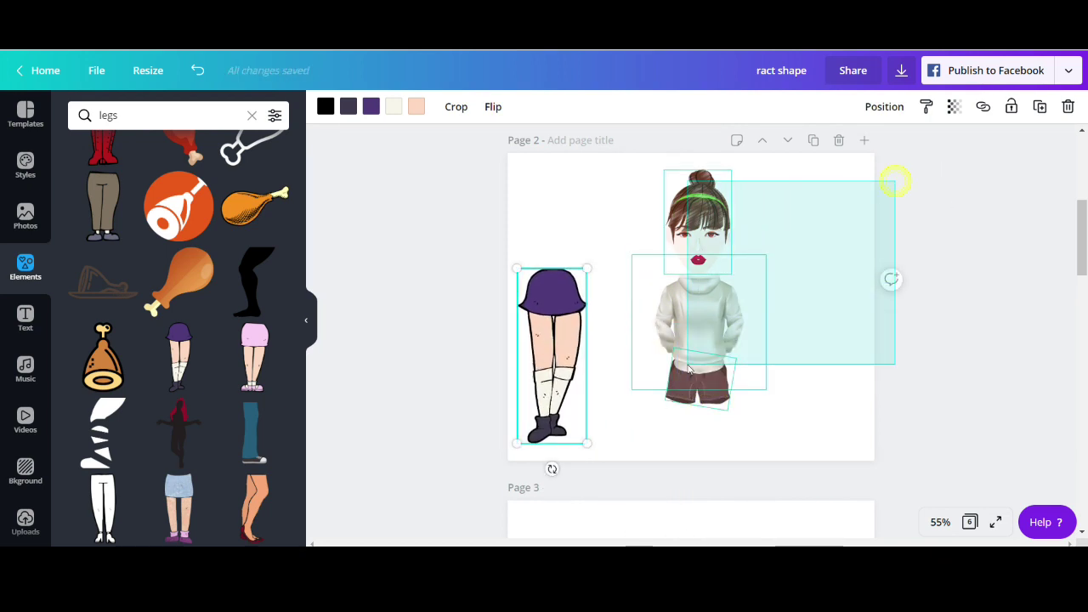
pyautogui.moveTo(631, 412); pyautogui.dragTo(644, 387)
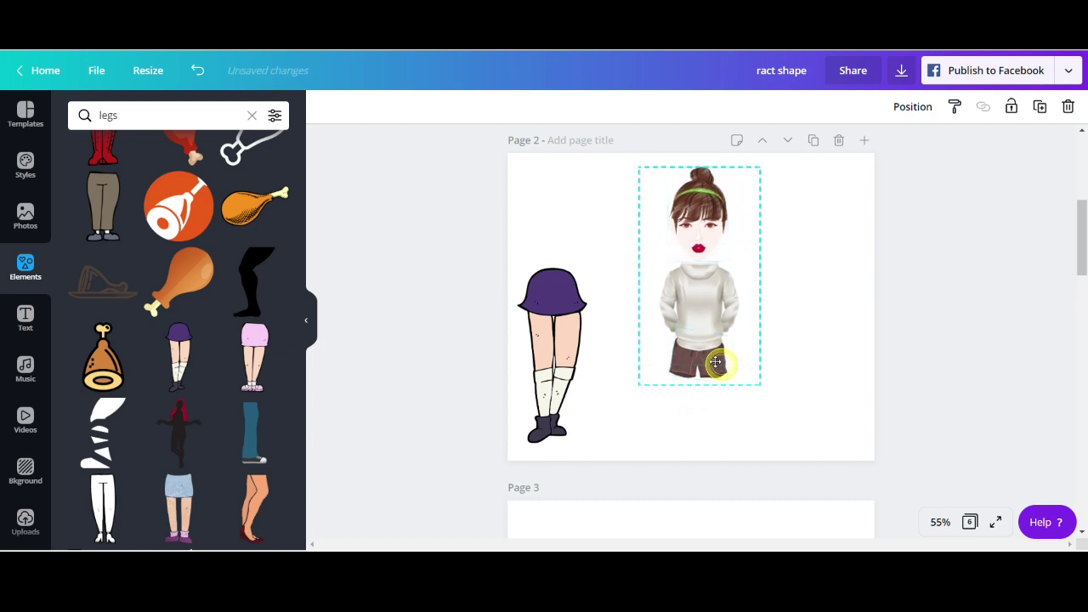
pyautogui.moveTo(554, 354); pyautogui.dragTo(692, 384)
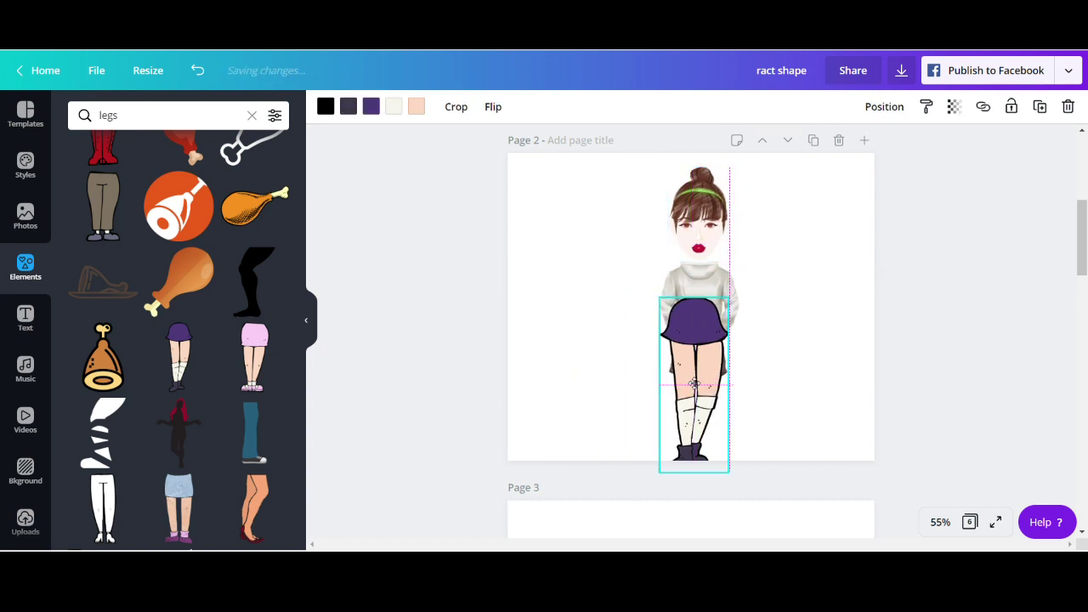
pyautogui.moveTo(726, 299); pyautogui.dragTo(718, 321)
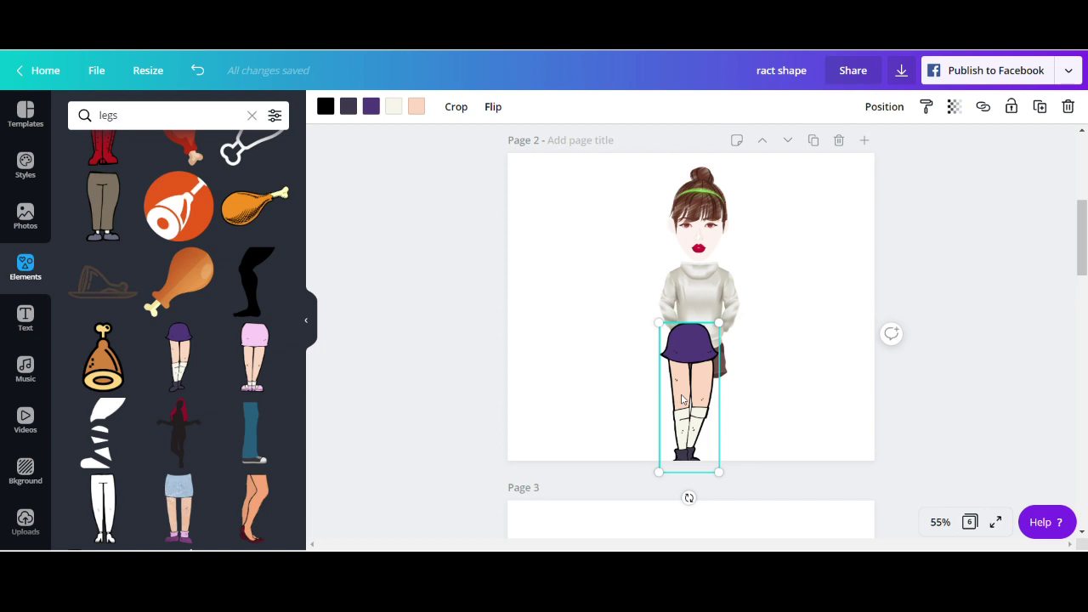
pyautogui.moveTo(679, 393); pyautogui.dragTo(688, 394)
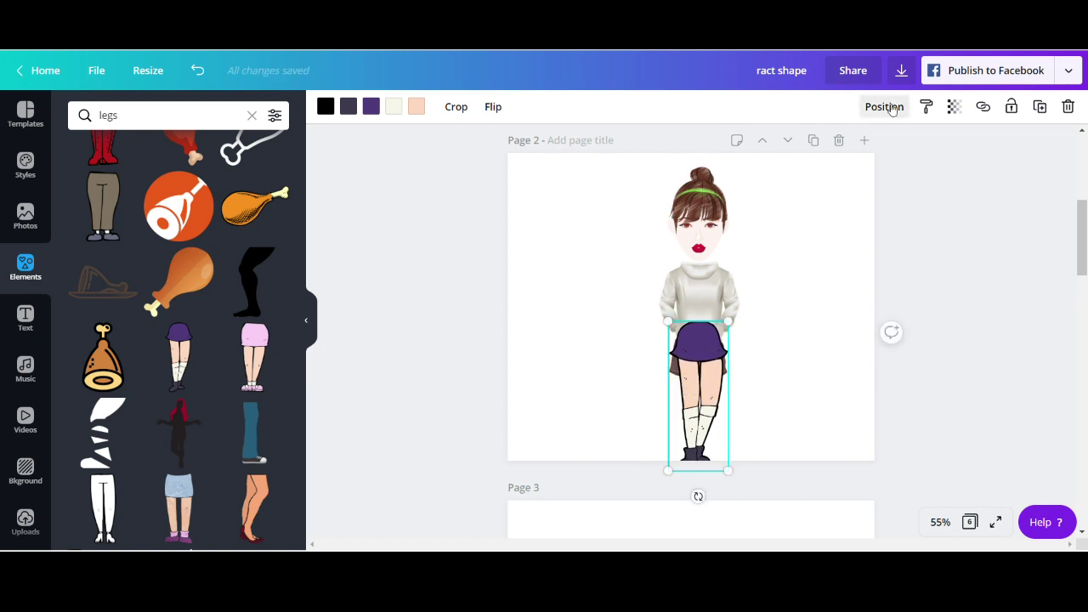
# Step: Crop the purple skirt off the top of the legs and send them backward behind the shorts
pyautogui.doubleClick(682, 332)
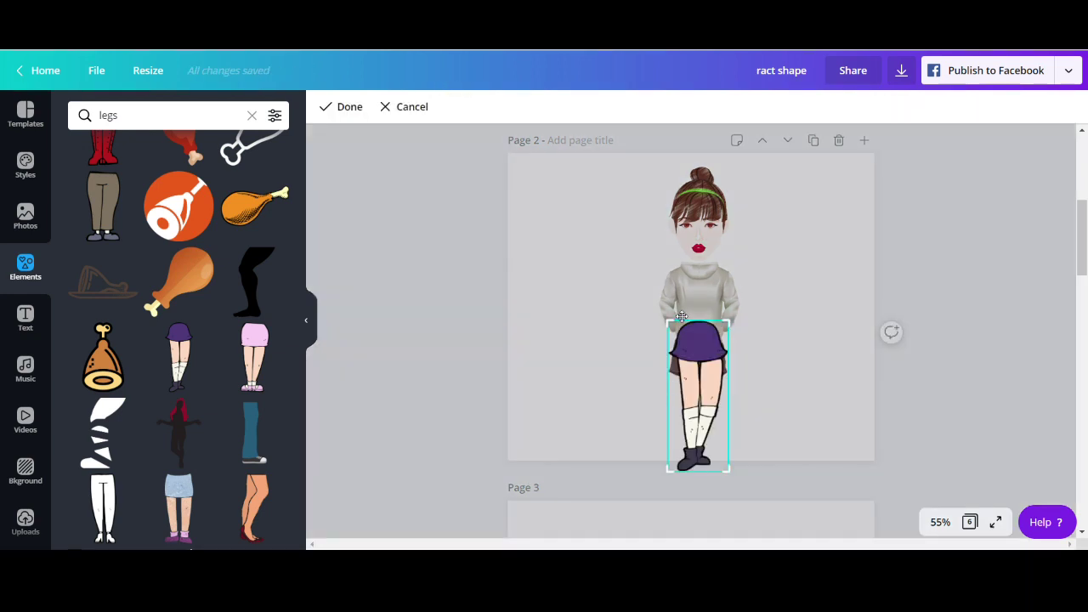
pyautogui.moveTo(667, 324); pyautogui.dragTo(671, 363)
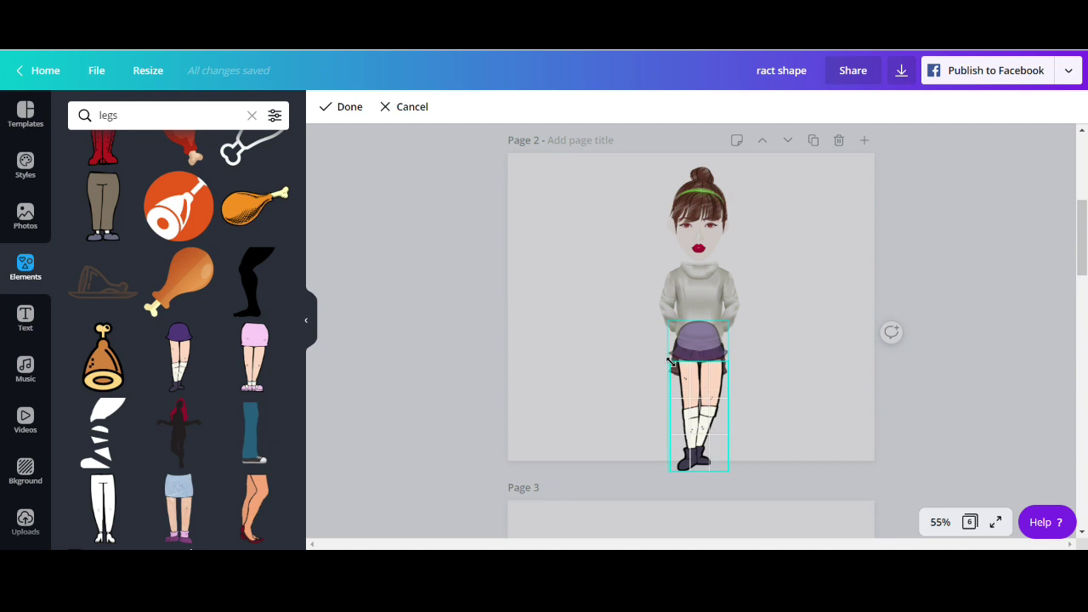
pyautogui.click(331, 109)
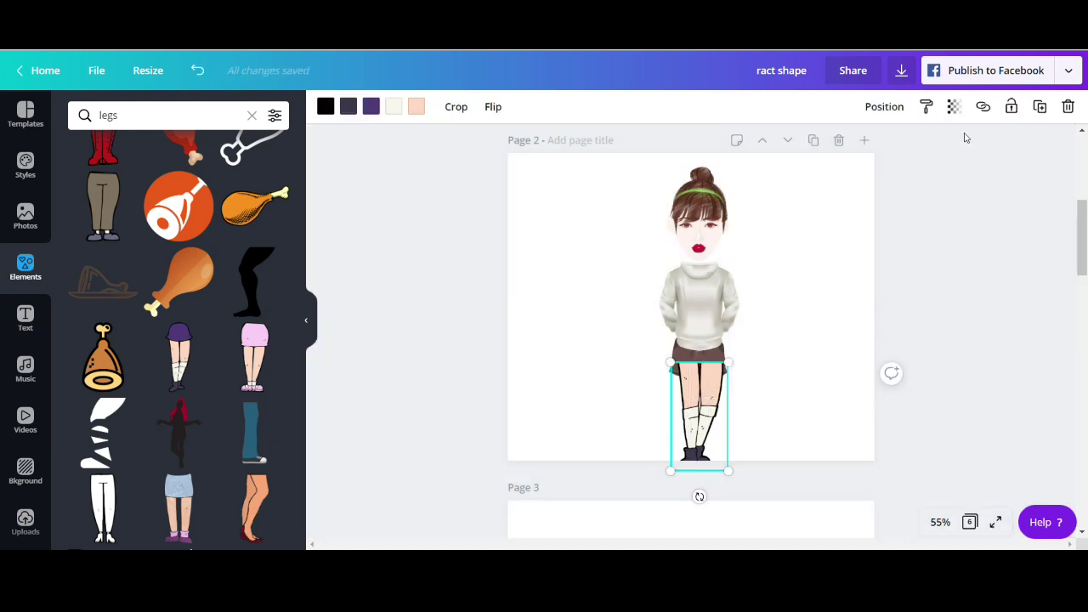
pyautogui.click(868, 106)
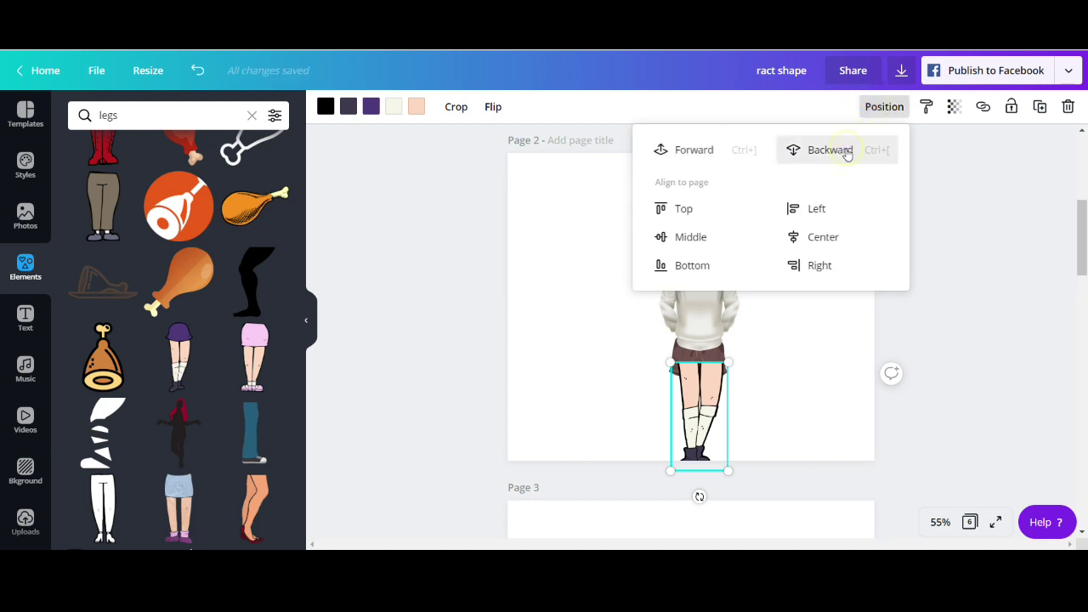
pyautogui.click(846, 153)
pyautogui.click(825, 374)
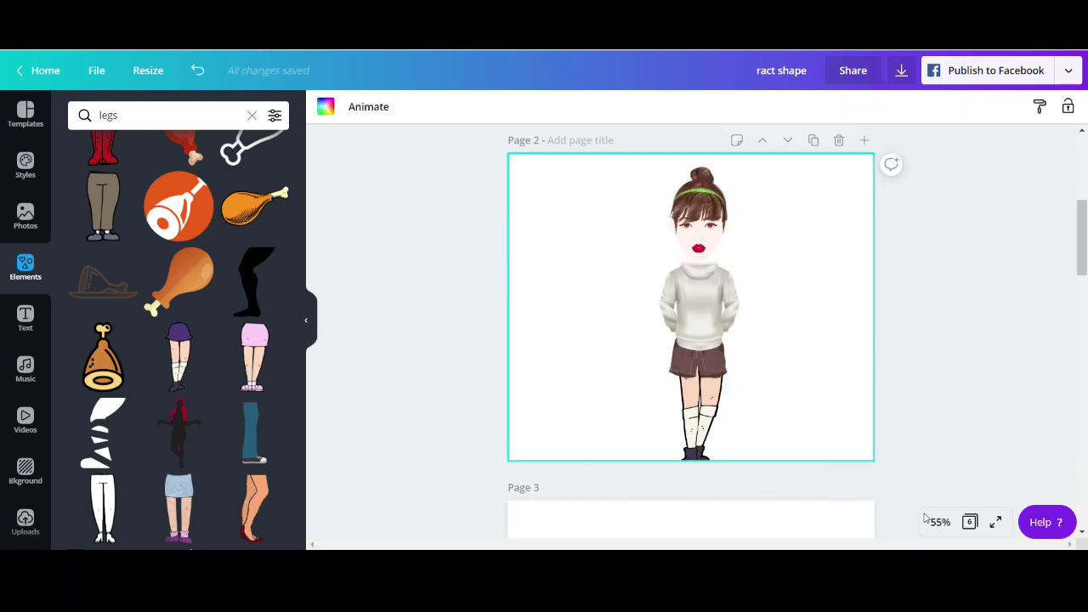
# Step: Zoom in and nudge the legs into line under the brown shorts
pyautogui.click(928, 519)
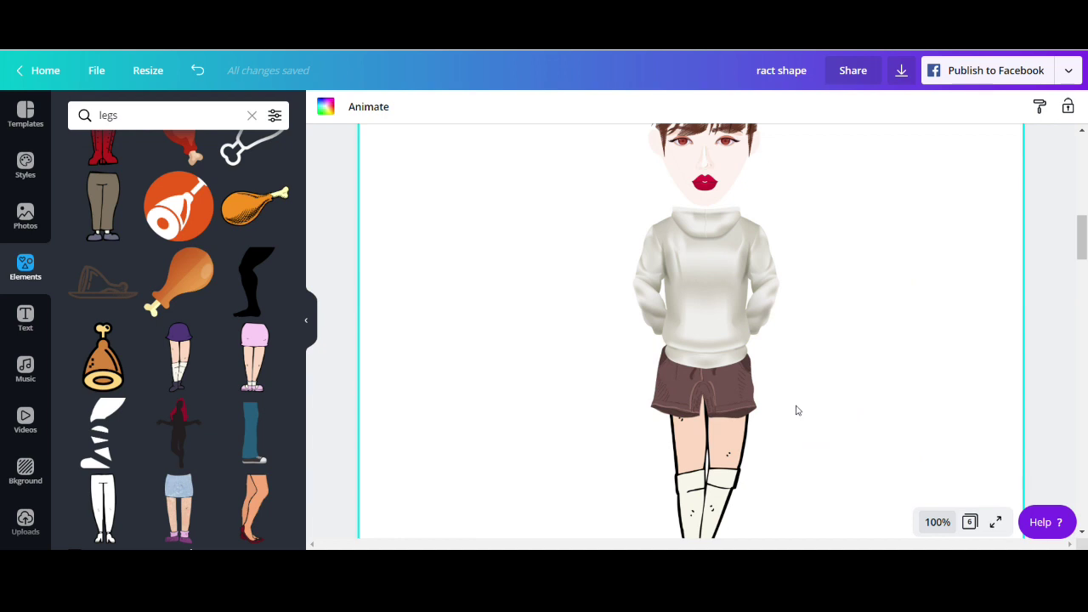
pyautogui.scroll(-2, 797, 413)
pyautogui.click(742, 402)
pyautogui.moveTo(720, 347); pyautogui.dragTo(718, 342)
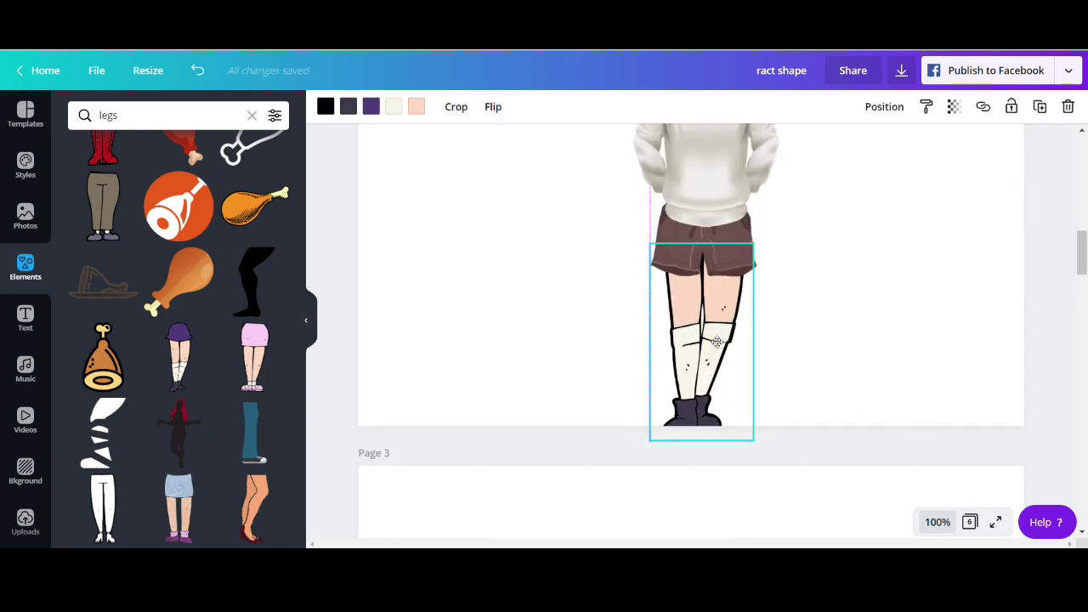
pyautogui.click(737, 384)
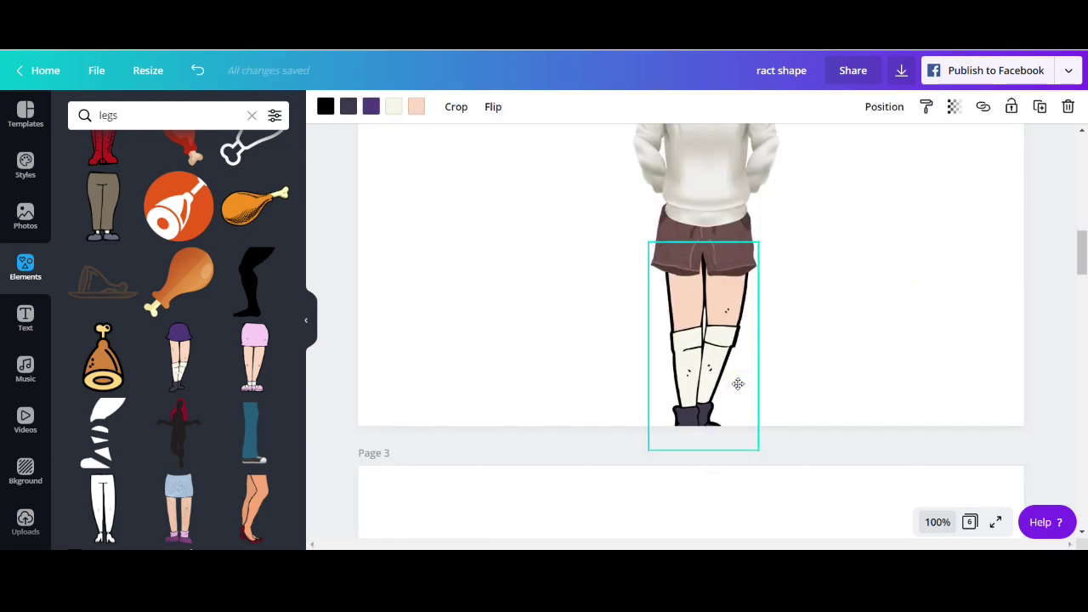
pyautogui.click(936, 522)
# Step: Fit page 2 in view and shrink the whole cartoon figure group to fit the page
pyautogui.click(920, 451)
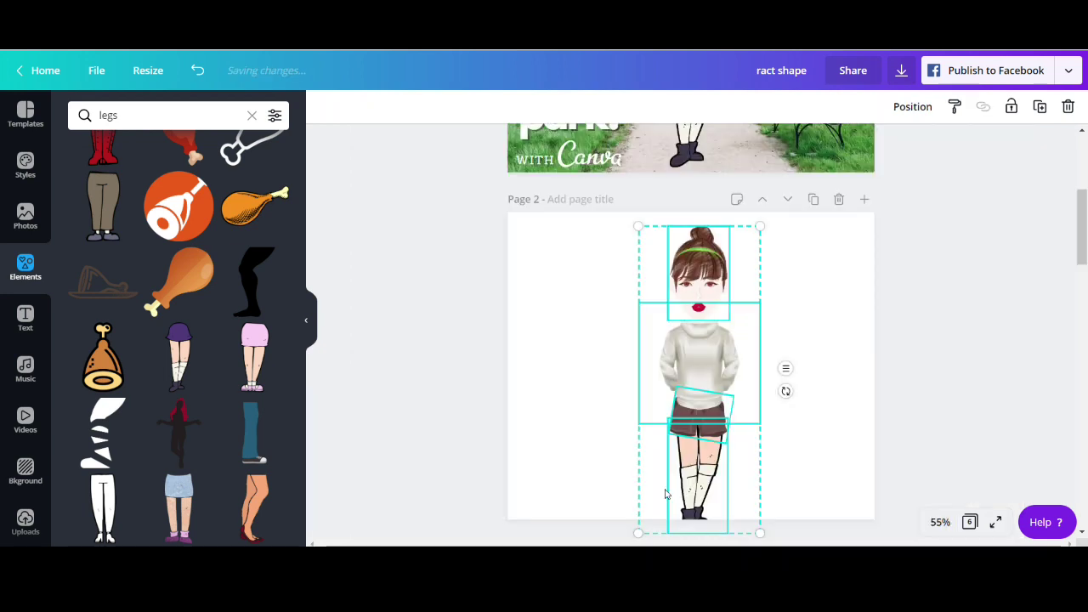
pyautogui.moveTo(633, 533); pyautogui.dragTo(682, 484)
pyautogui.click(698, 295)
pyautogui.click(820, 340)
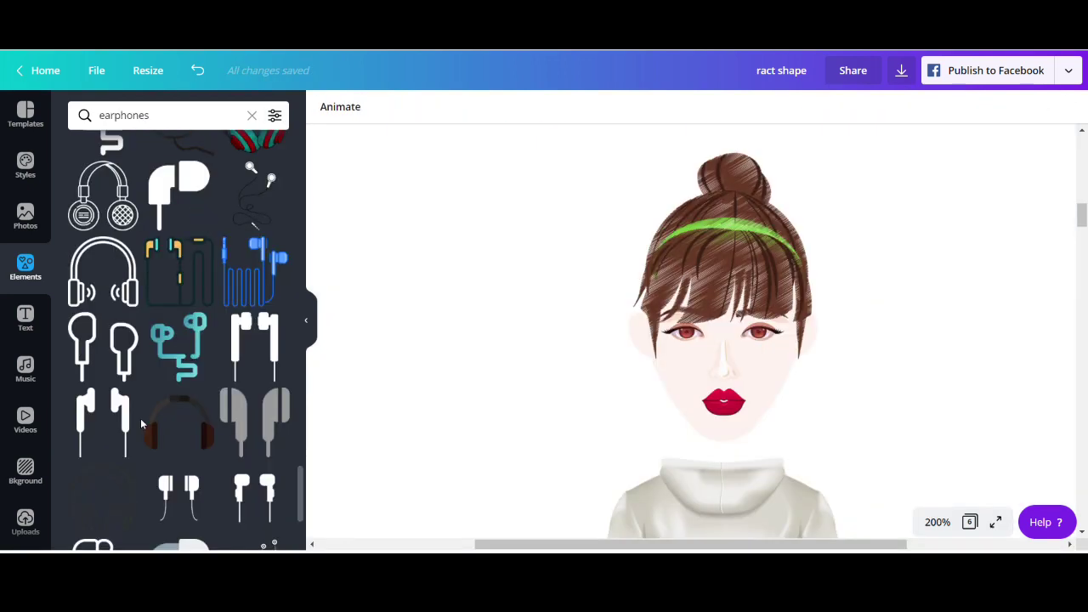
# Step: Add the dark brown headphones, sized and centred over the girl's head and ears
pyautogui.scroll(-3, 140, 418)
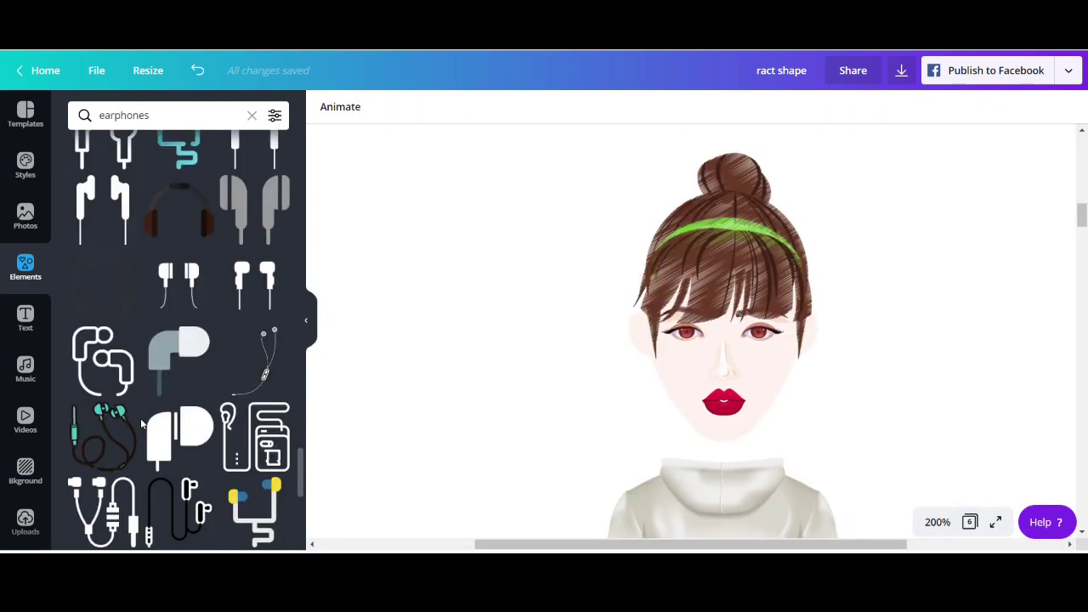
pyautogui.click(182, 219)
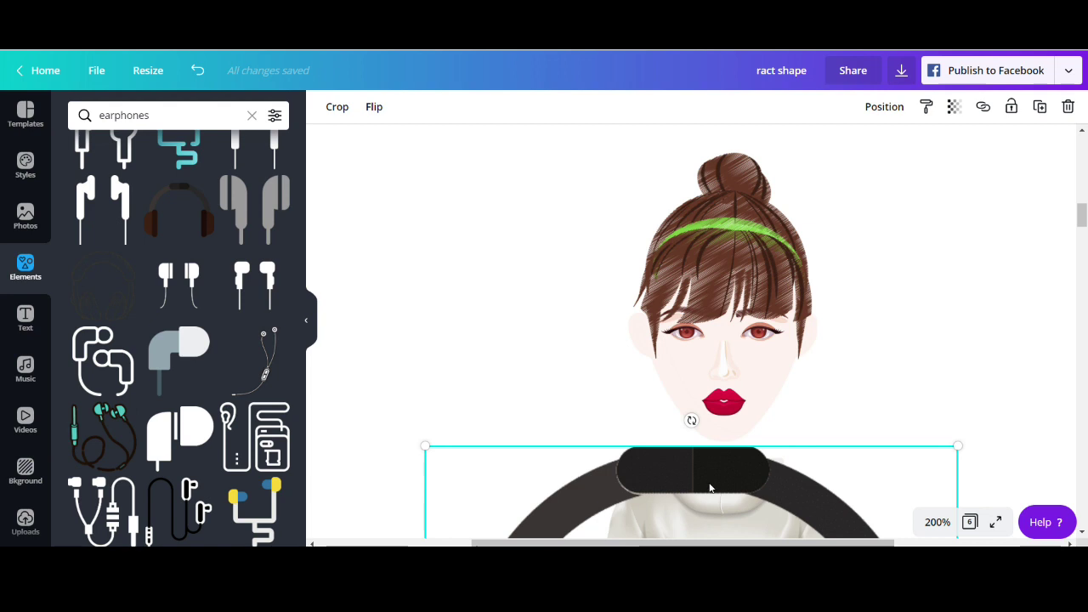
pyautogui.moveTo(711, 485); pyautogui.dragTo(687, 257)
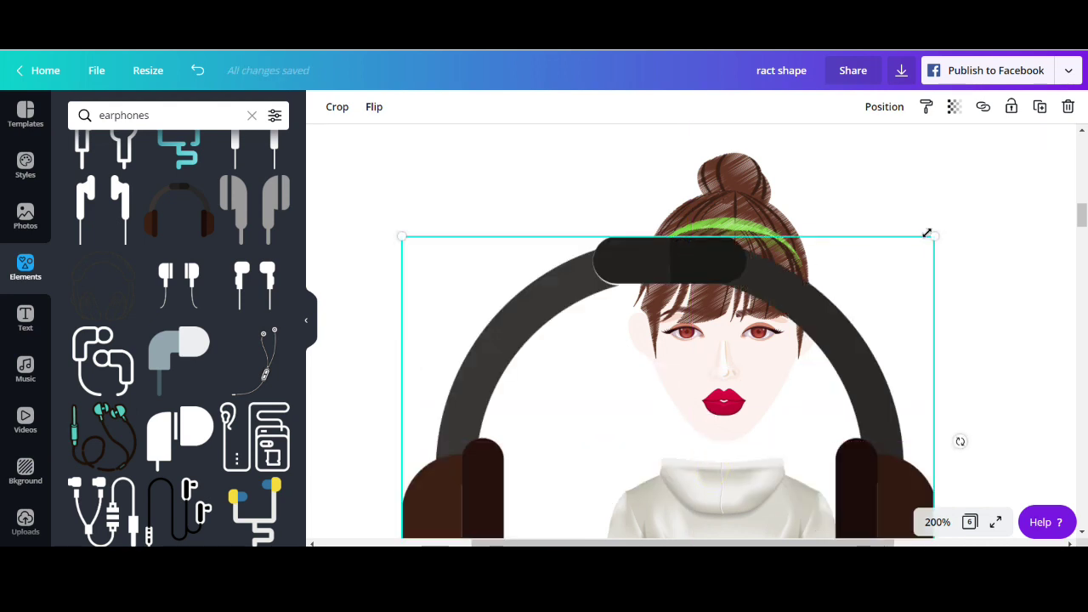
pyautogui.moveTo(927, 232); pyautogui.dragTo(799, 156)
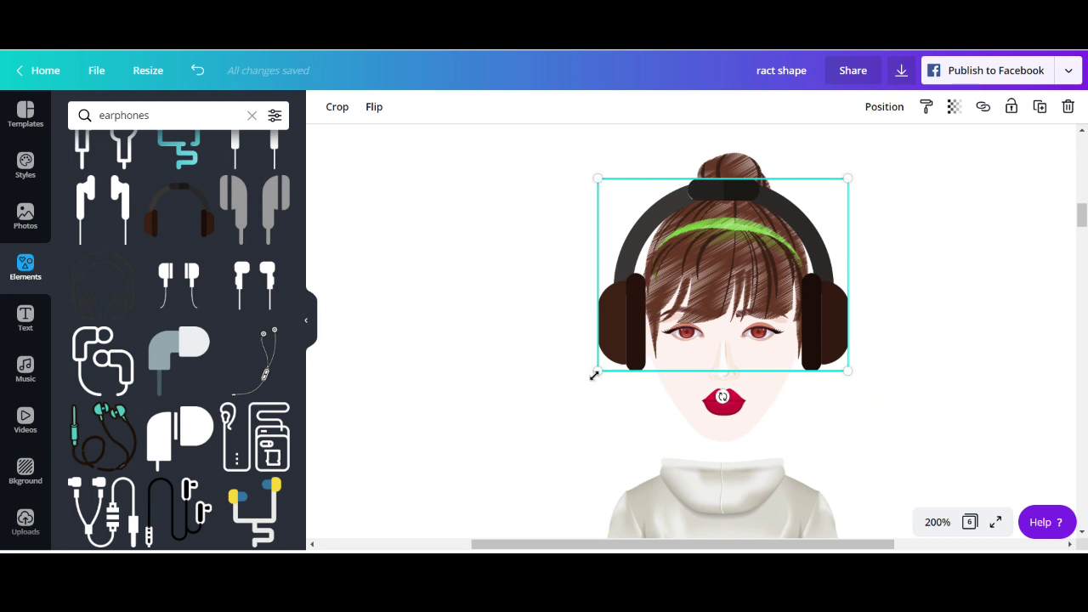
pyautogui.moveTo(594, 375); pyautogui.dragTo(621, 354)
pyautogui.moveTo(836, 330); pyautogui.dragTo(823, 331)
pyautogui.hotkey('ctrl', 'alt', '0')
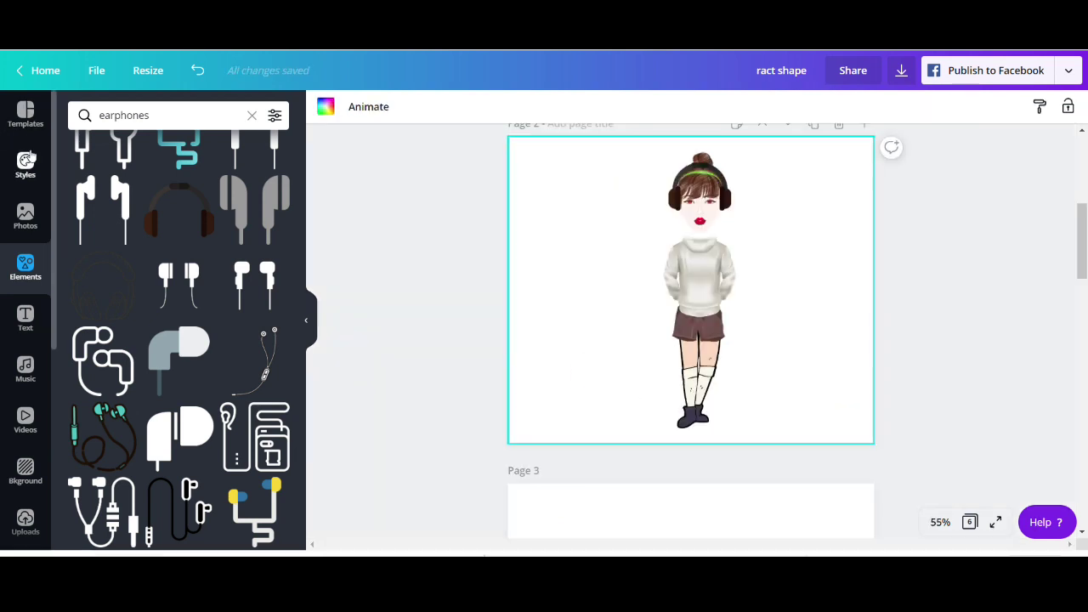
# Step: Search Photos for 'park', set the tree-lined path-with-bench photo as background, and nudge the girl onto the path
pyautogui.click(26, 214)
pyautogui.click(146, 117)
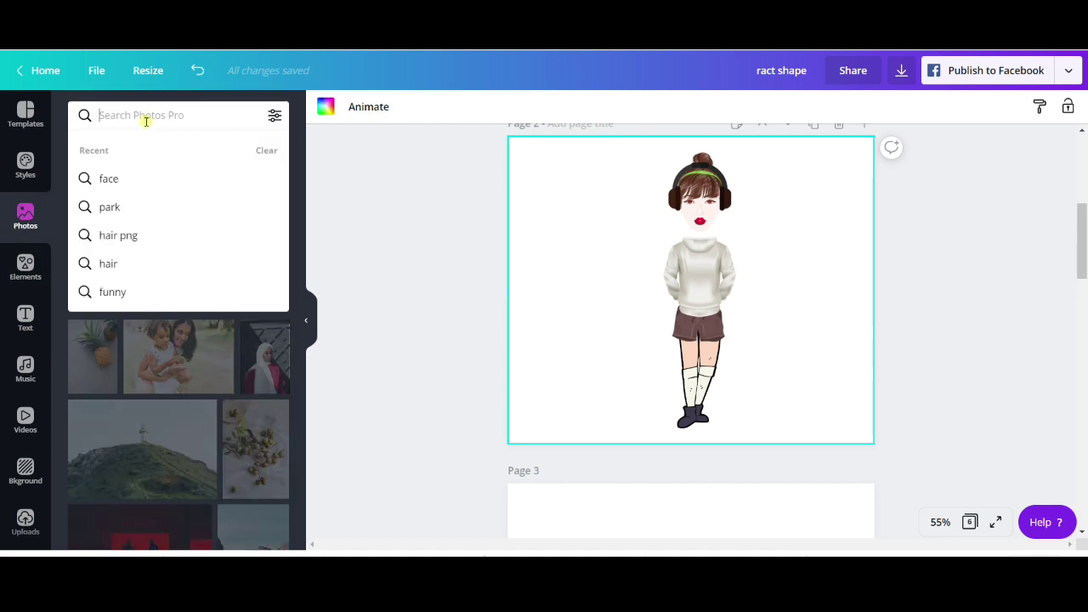
pyautogui.write('park')
pyautogui.press('Return')
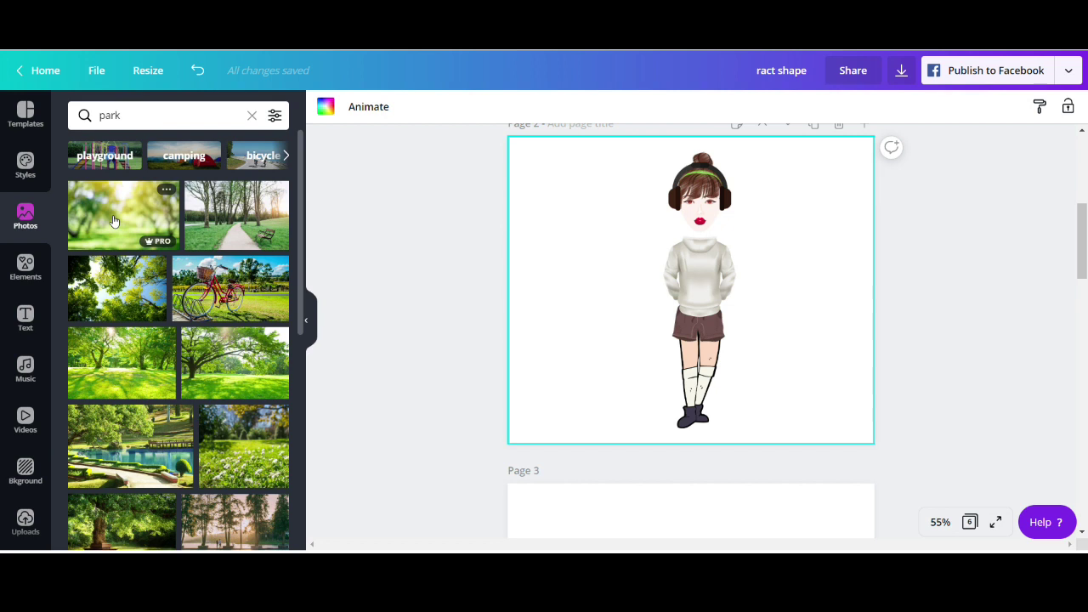
pyautogui.moveTo(113, 220); pyautogui.dragTo(515, 222)
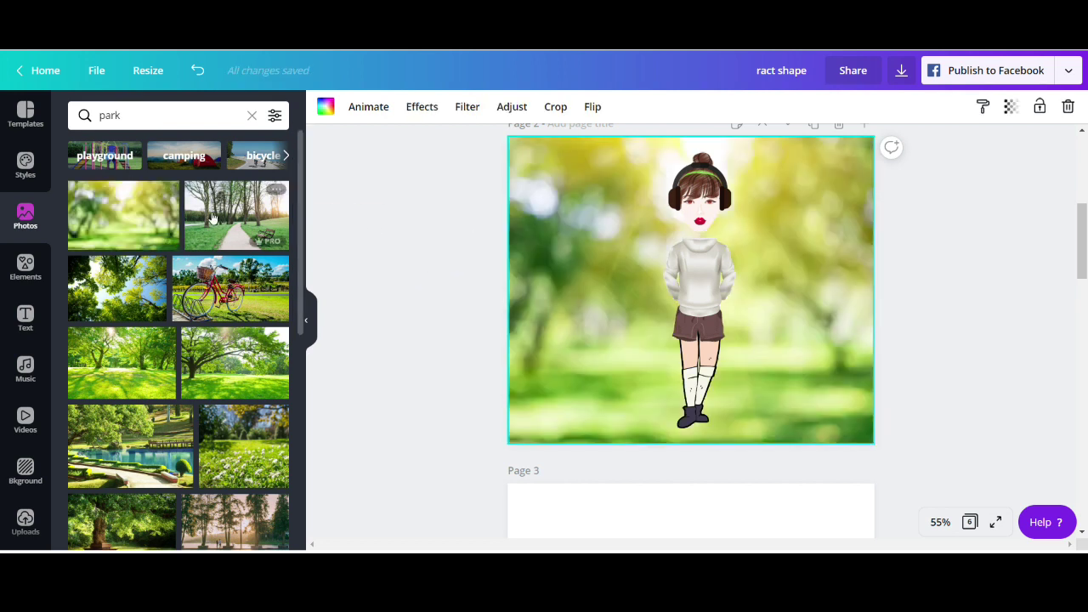
pyautogui.click(210, 218)
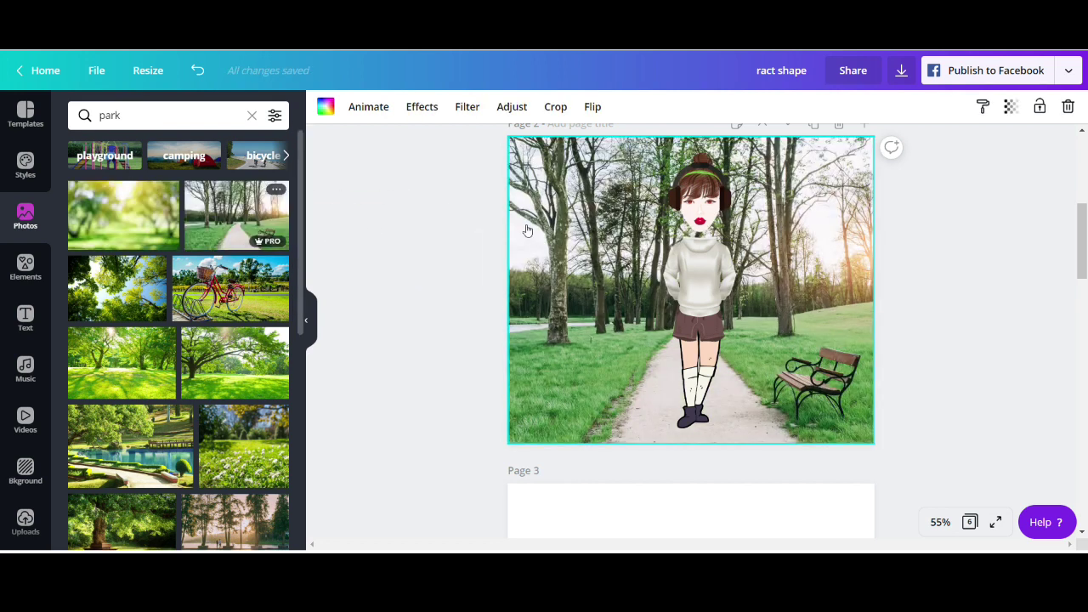
pyautogui.click(909, 226)
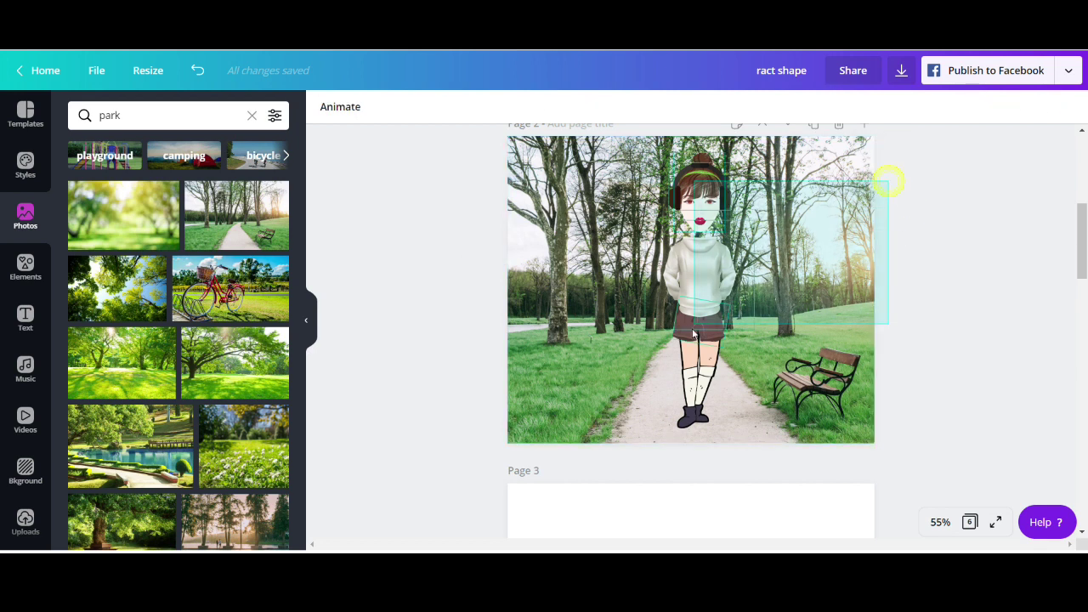
pyautogui.click(699, 299)
pyautogui.moveTo(700, 289); pyautogui.dragTo(696, 289)
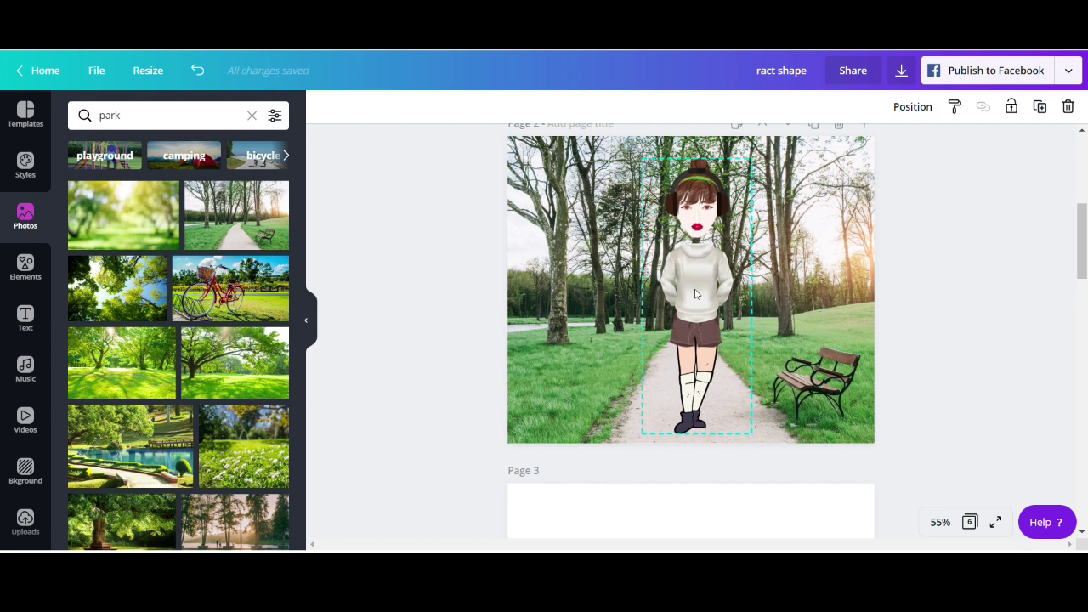
# Step: Add the text template group at the lower left, narrow it, and set its text effect colour to black
pyautogui.click(473, 280)
pyautogui.click(26, 316)
pyautogui.scroll(-10, 213, 324)
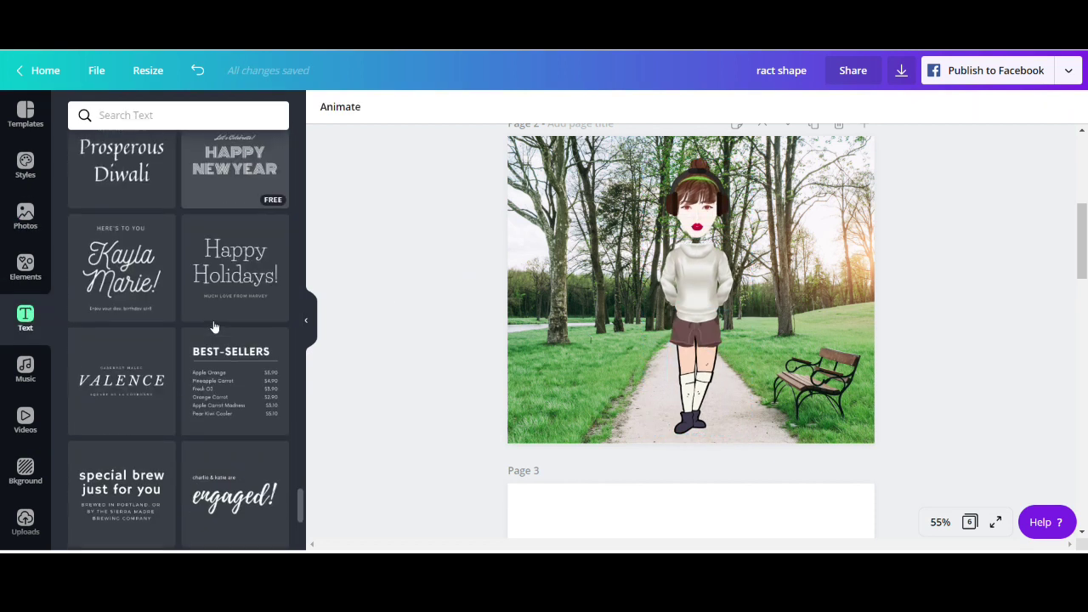
pyautogui.click(198, 71)
pyautogui.click(750, 278)
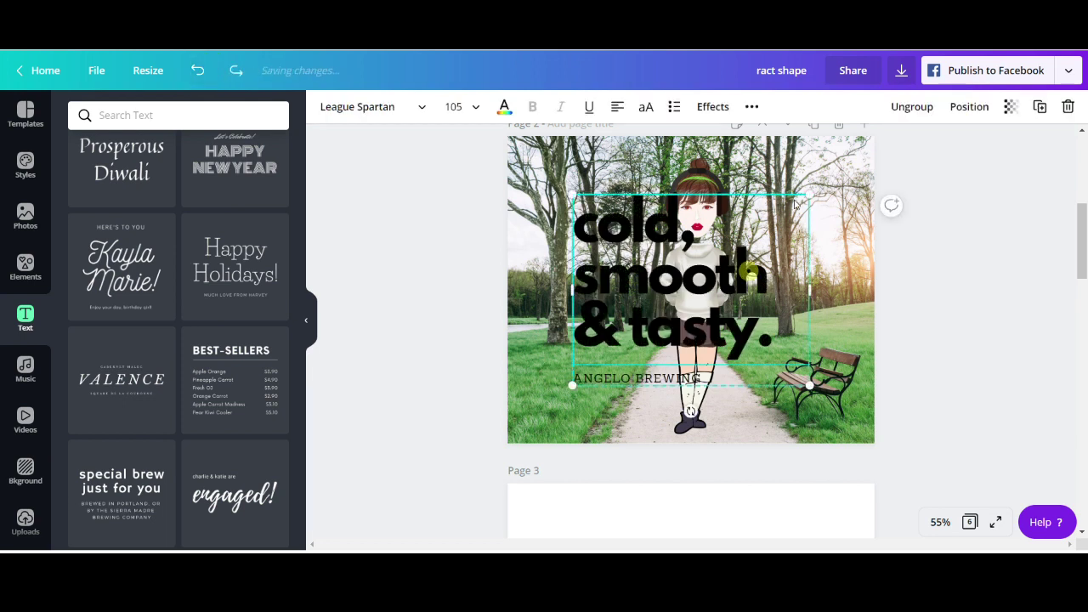
pyautogui.moveTo(750, 255); pyautogui.dragTo(692, 304)
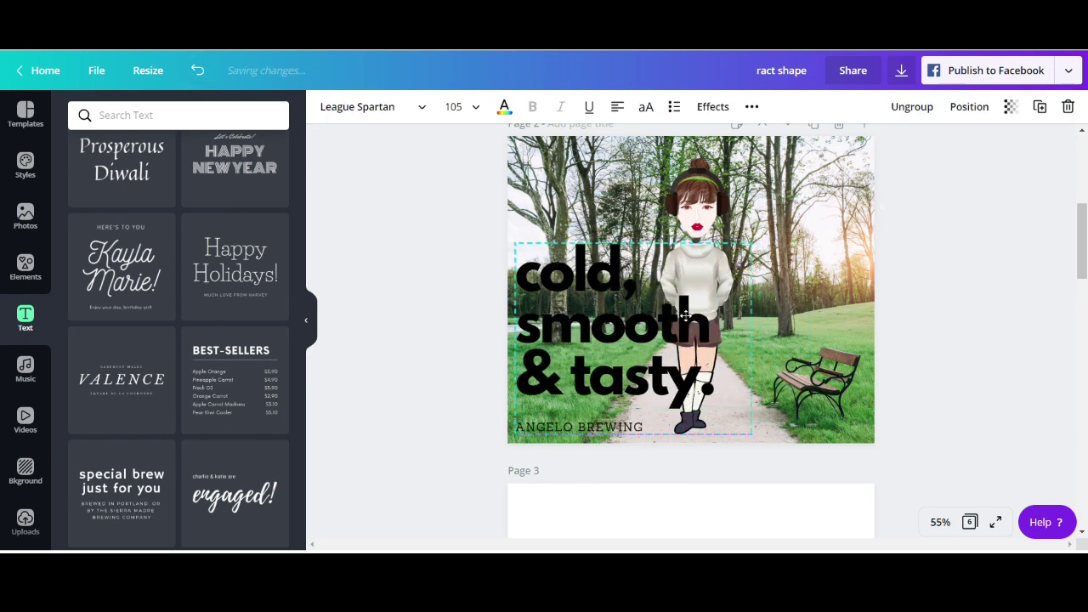
pyautogui.moveTo(752, 245); pyautogui.dragTo(723, 269)
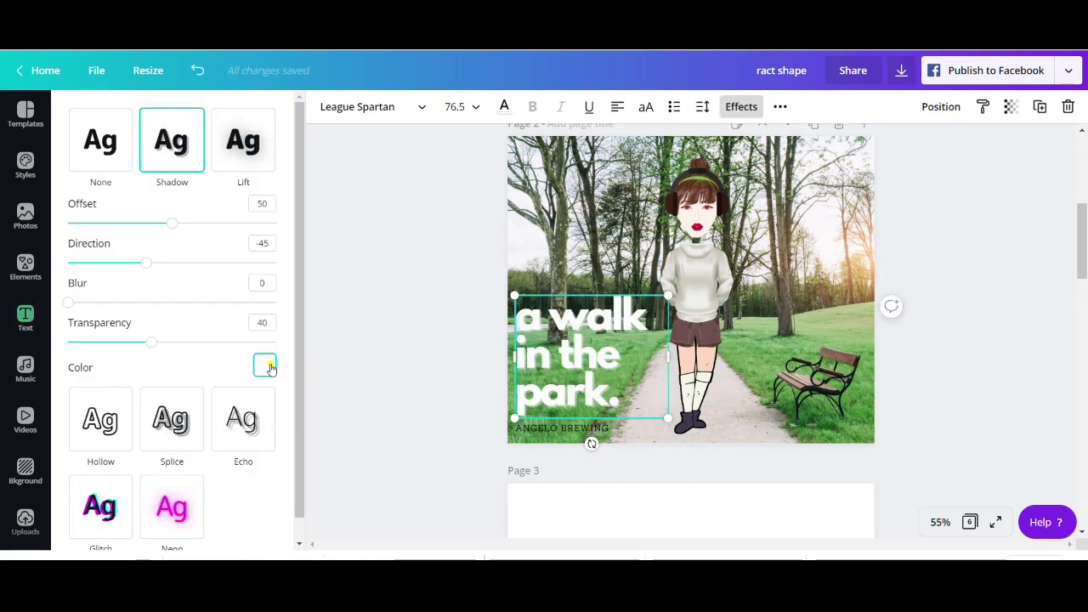
pyautogui.click(265, 366)
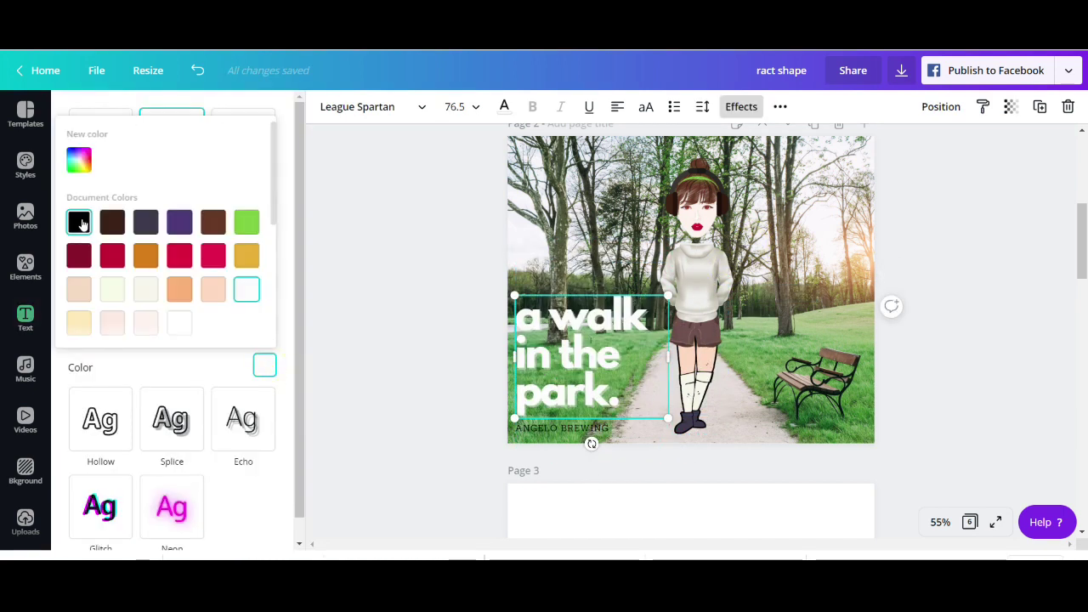
pyautogui.click(80, 223)
pyautogui.click(389, 332)
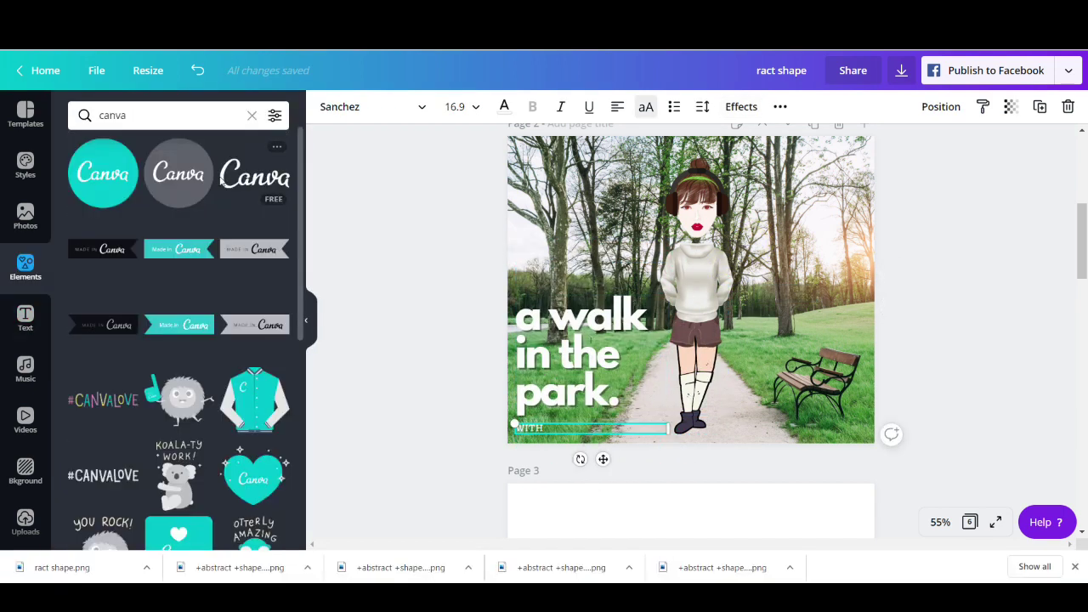
# Step: Place the white Canva logo beside 'WITH' under the headline
pyautogui.click(220, 179)
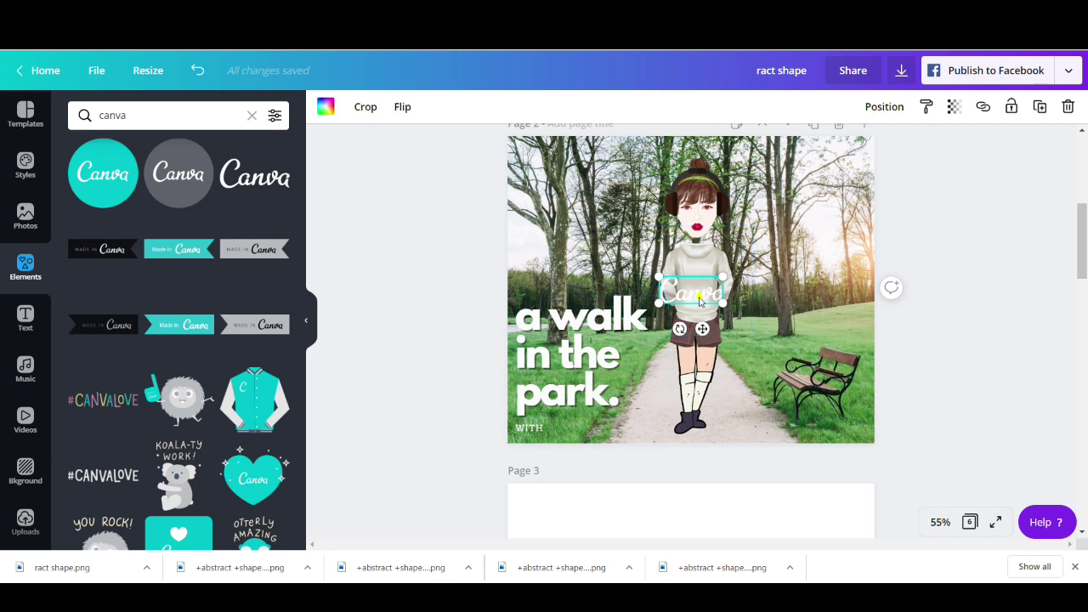
pyautogui.moveTo(699, 299); pyautogui.dragTo(582, 430)
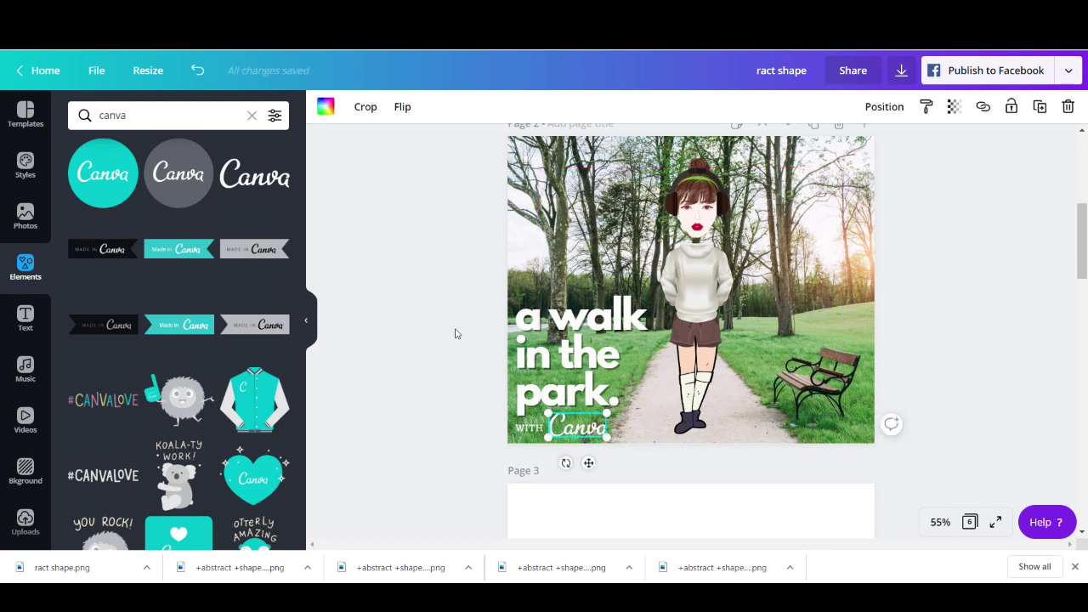
pyautogui.click(450, 325)
pyautogui.scroll(-5, 8, 510)
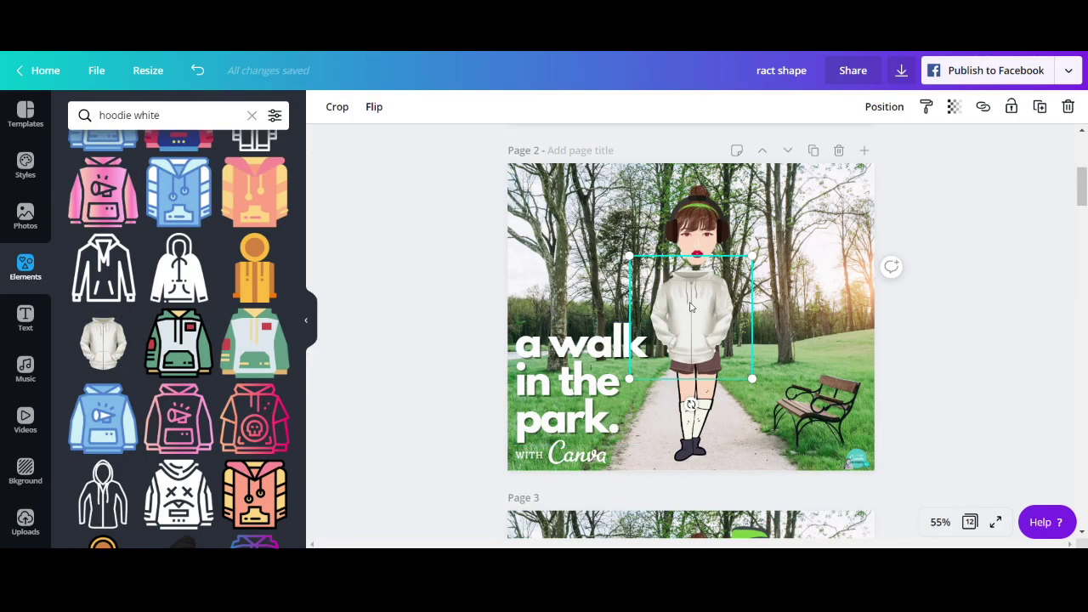
# Step: Refit the white hoodie over the girl's torso, zoom to 125%, and nudge it slightly right
pyautogui.moveTo(690, 306); pyautogui.dragTo(609, 268)
pyautogui.click(717, 304)
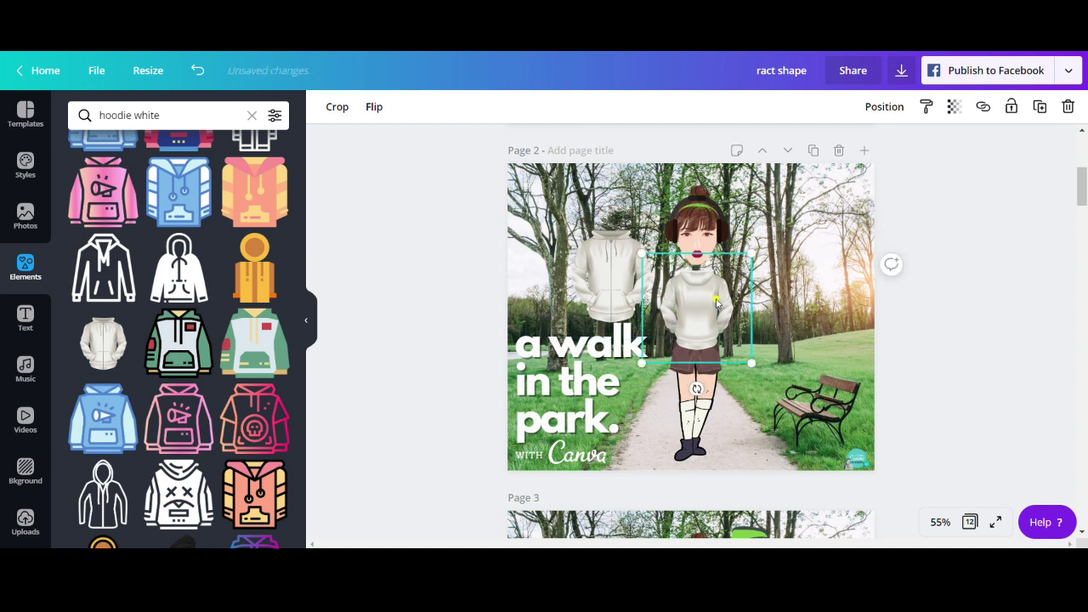
pyautogui.moveTo(609, 271); pyautogui.dragTo(686, 302)
pyautogui.click(940, 522)
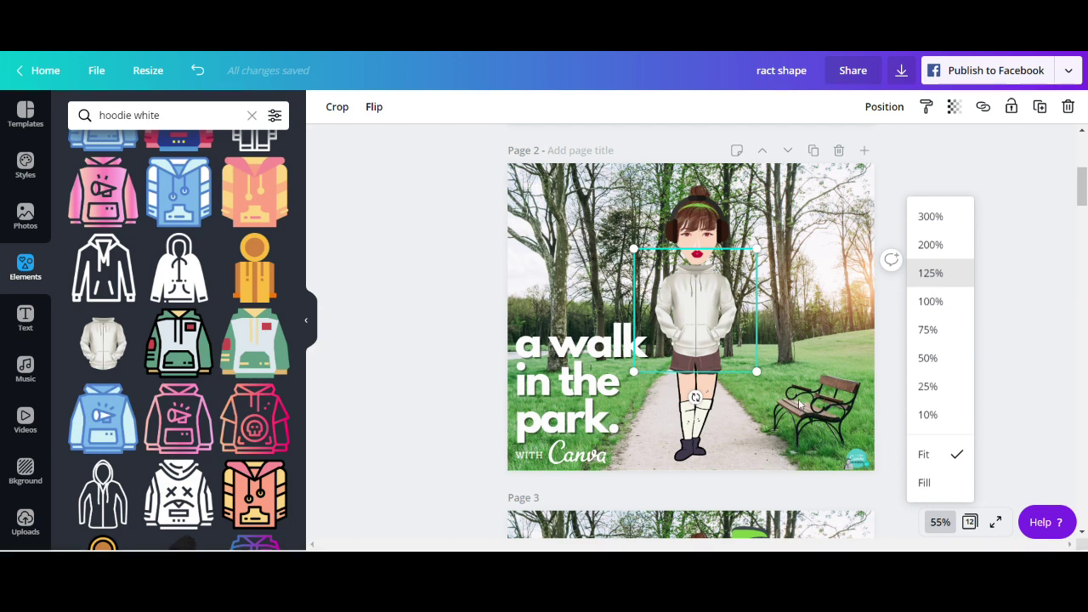
pyautogui.click(930, 273)
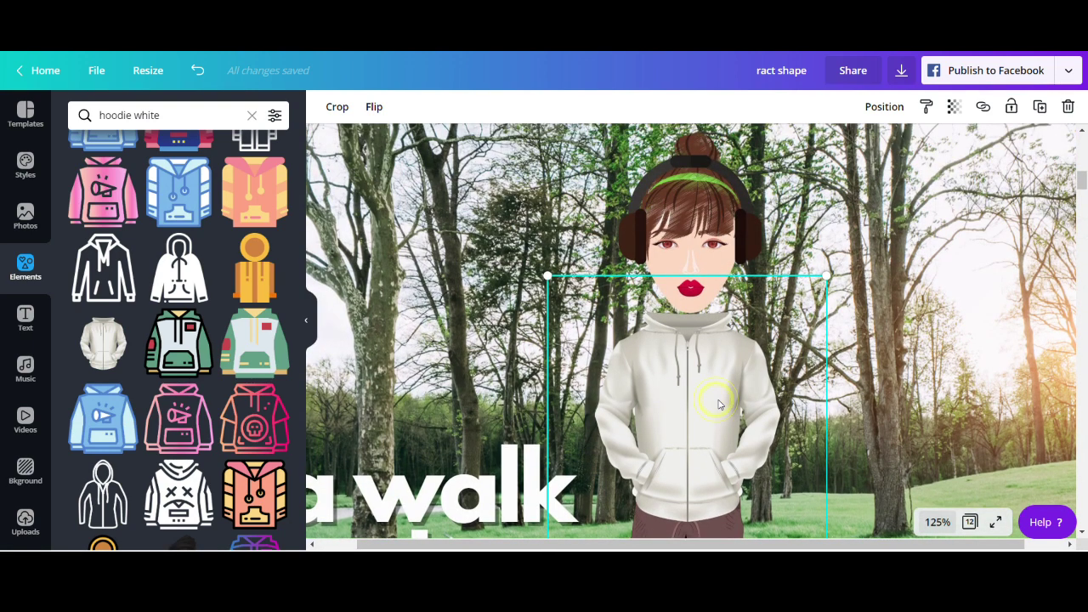
pyautogui.moveTo(718, 404); pyautogui.dragTo(718, 396)
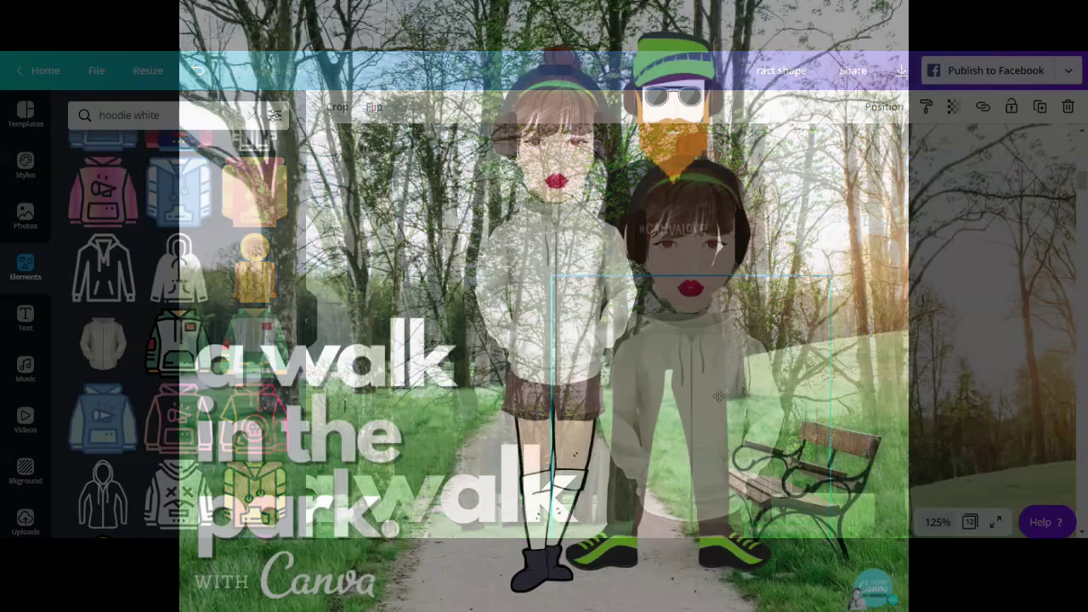